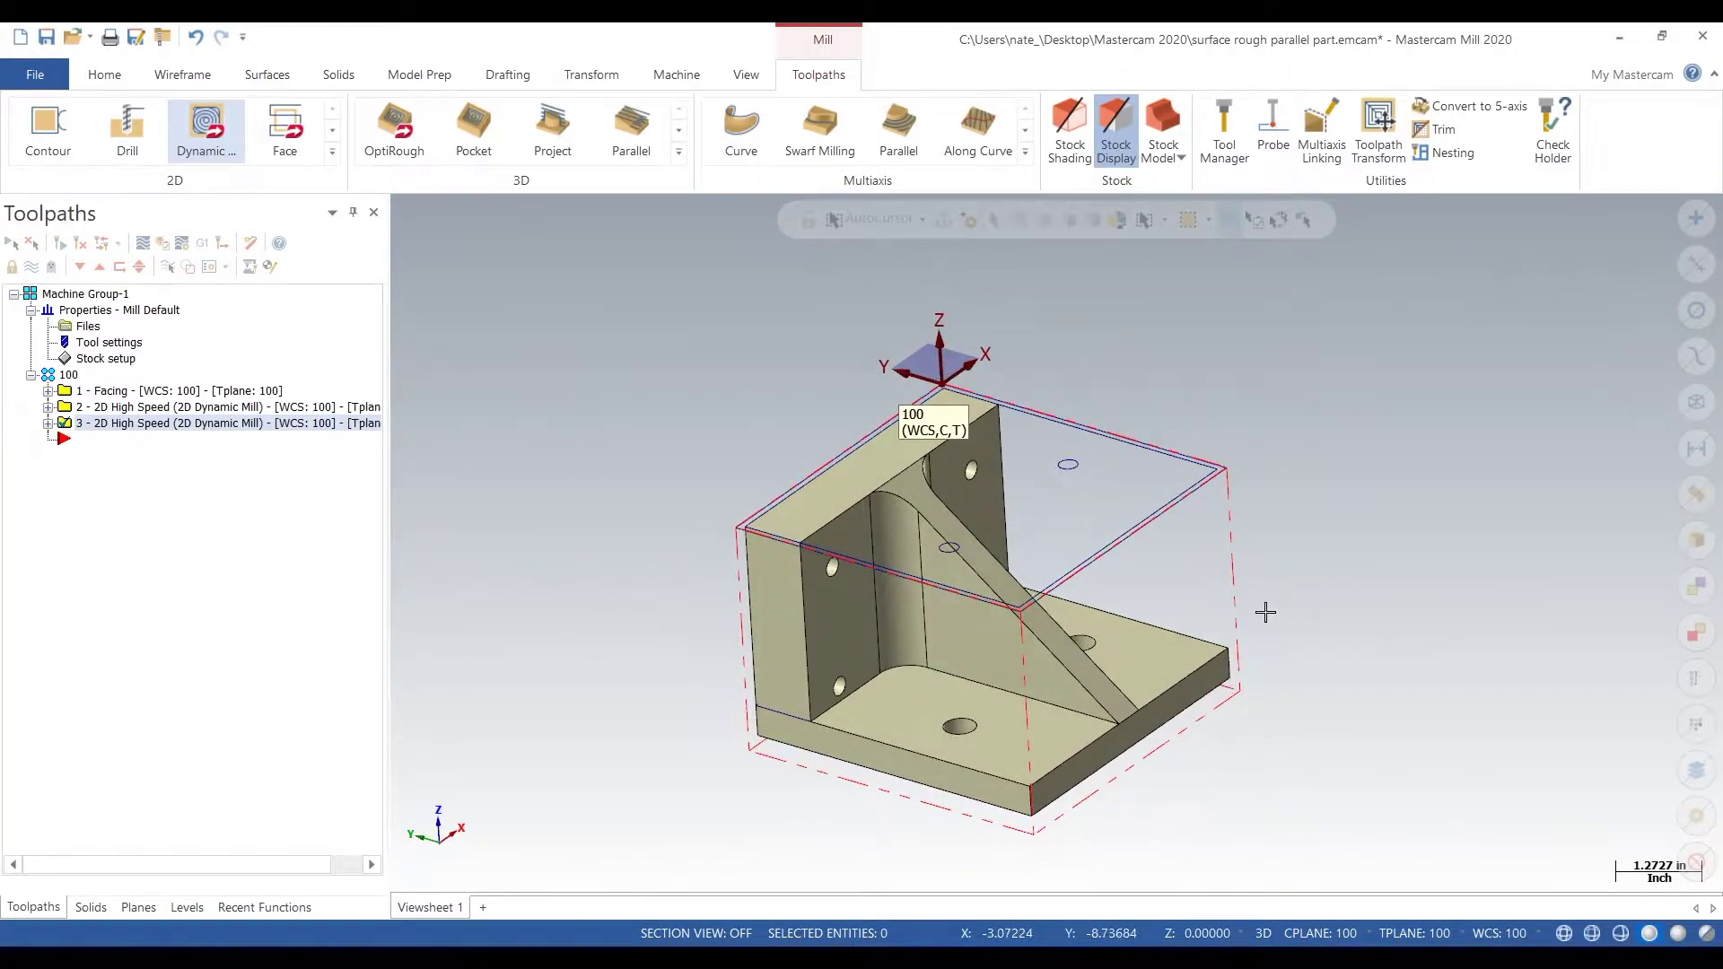
Show the three existing toolpaths on the bracket to review them, then hide them again
{"action": "middle_click_drag", "start_coordinate": [1265, 612], "coordinate": [1237, 645]}
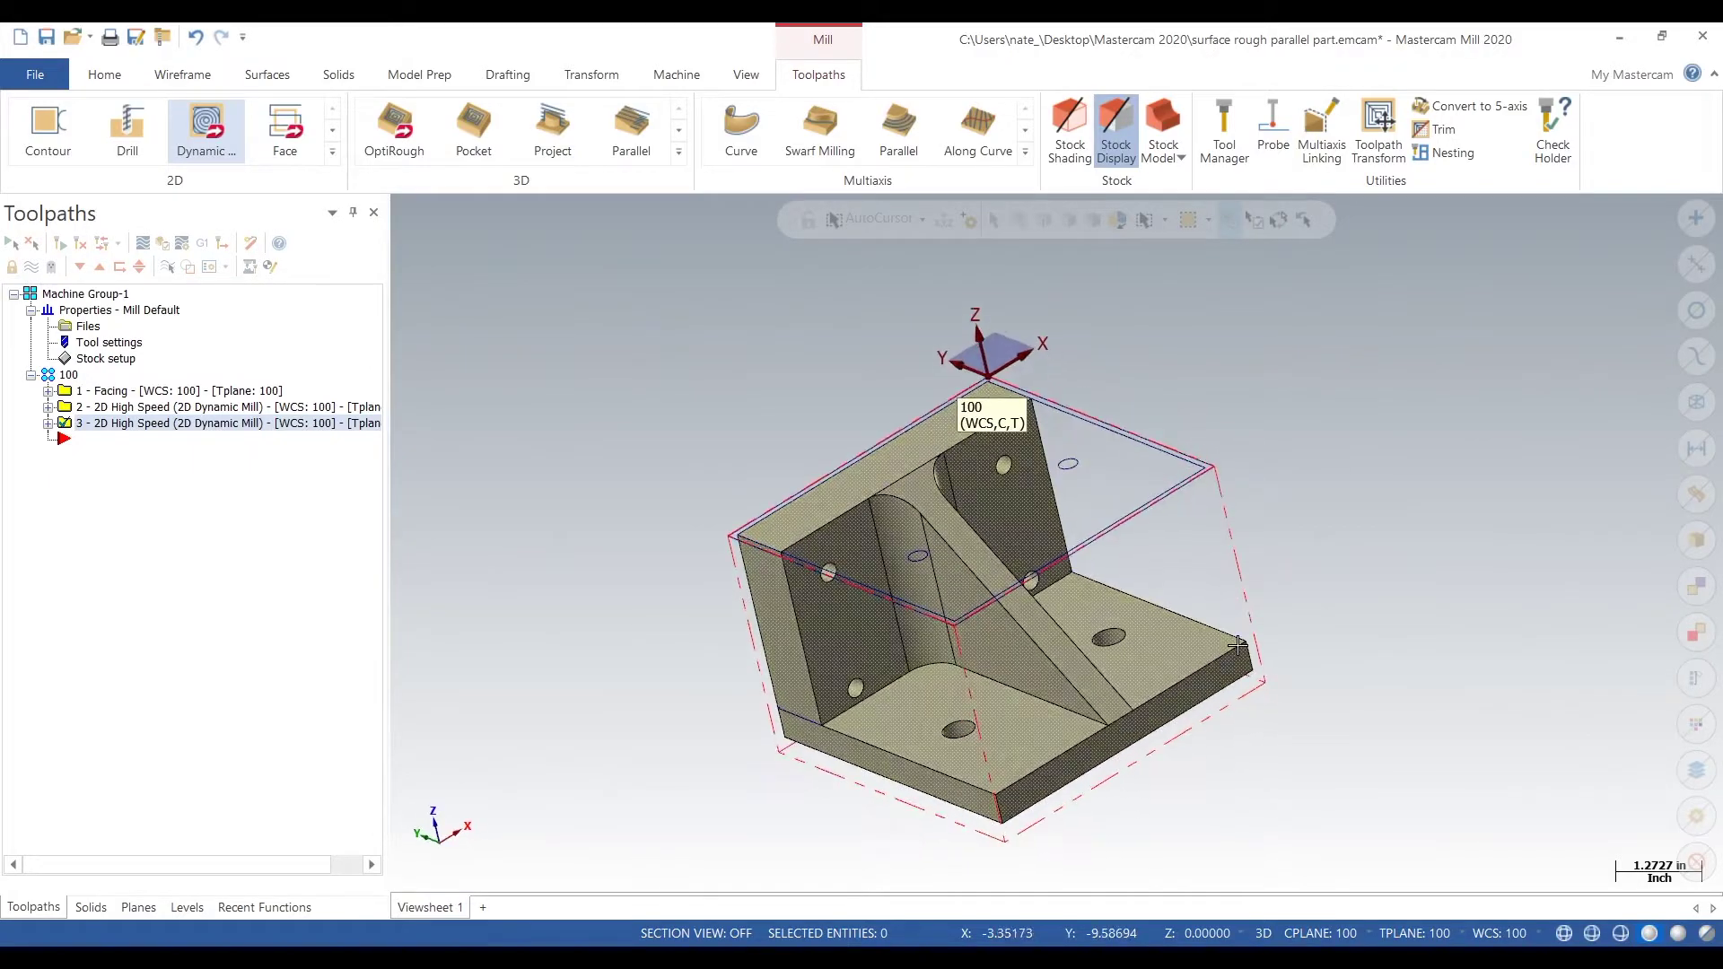
{"action": "left_click", "coordinate": [67, 375]}
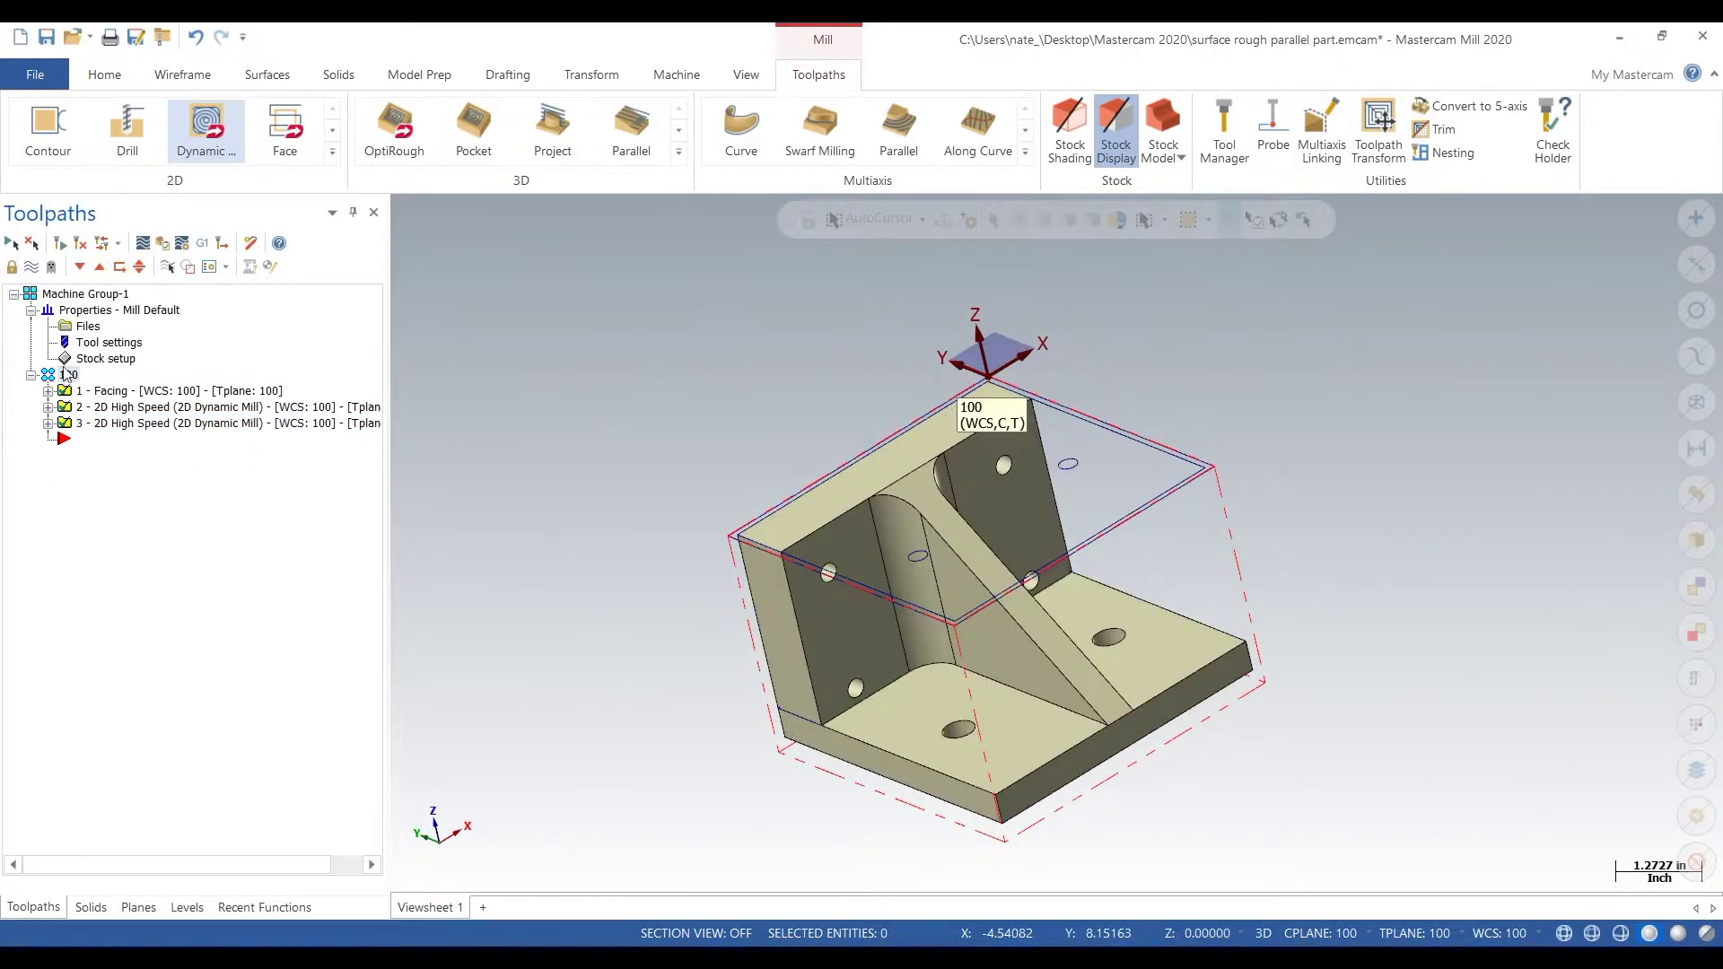
{"action": "left_click", "coordinate": [33, 265]}
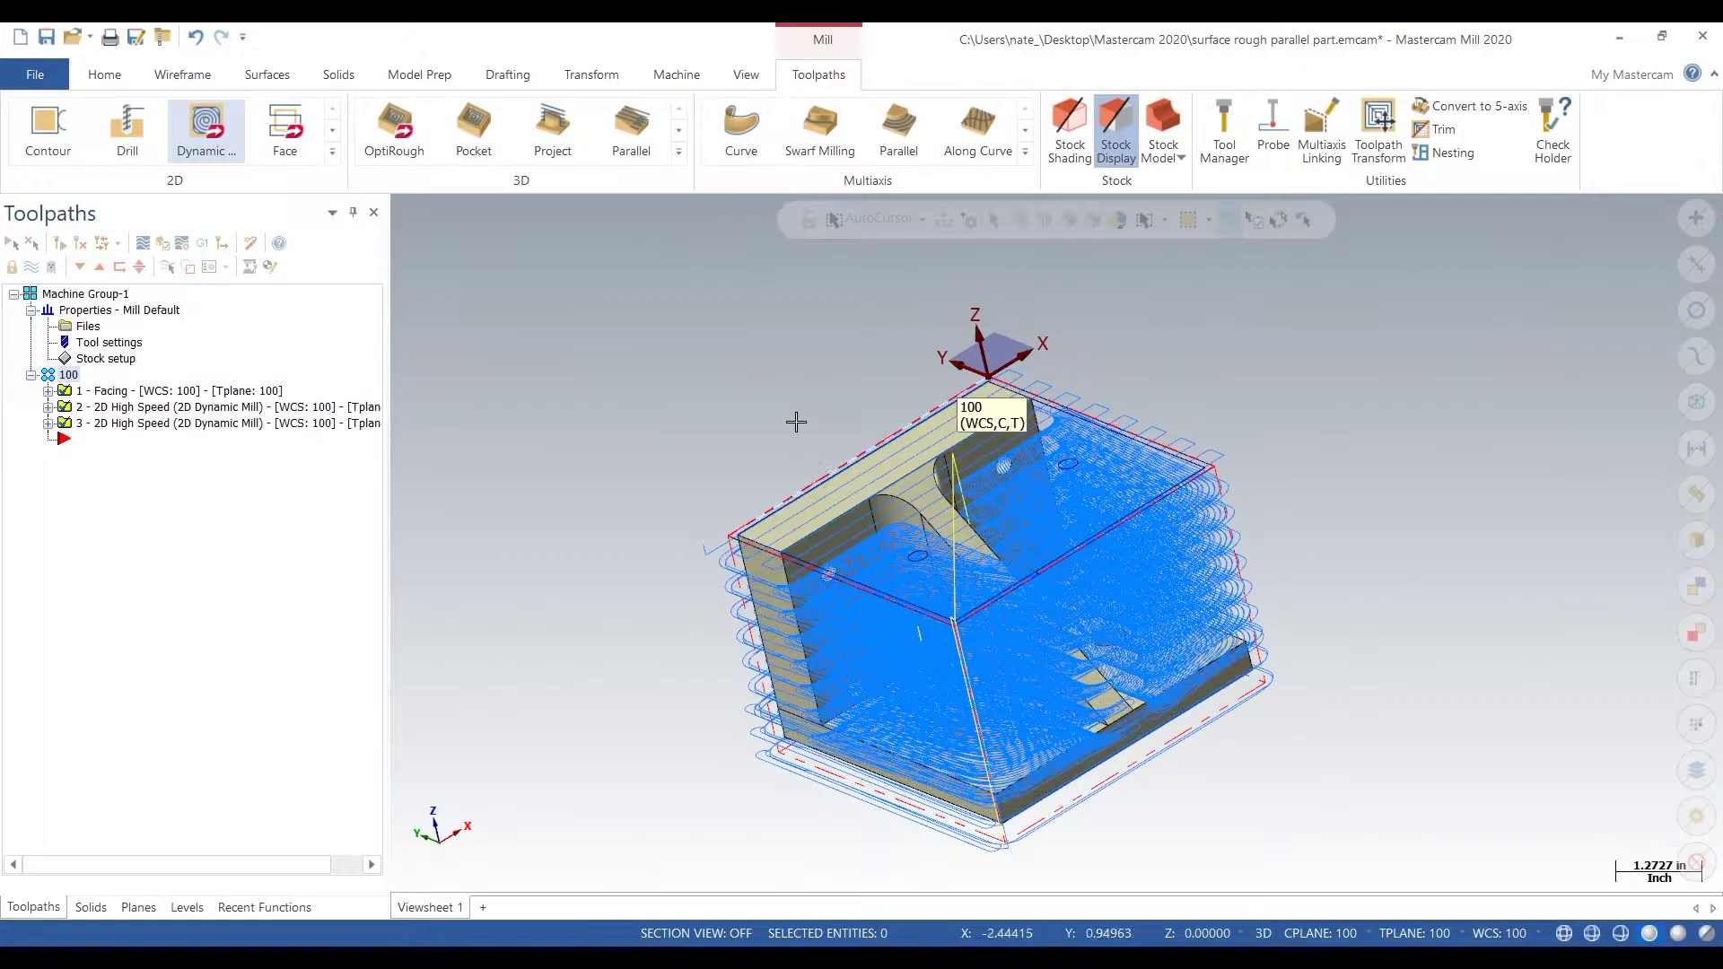
{"action": "middle_click_drag", "start_coordinate": [796, 419], "coordinate": [851, 420]}
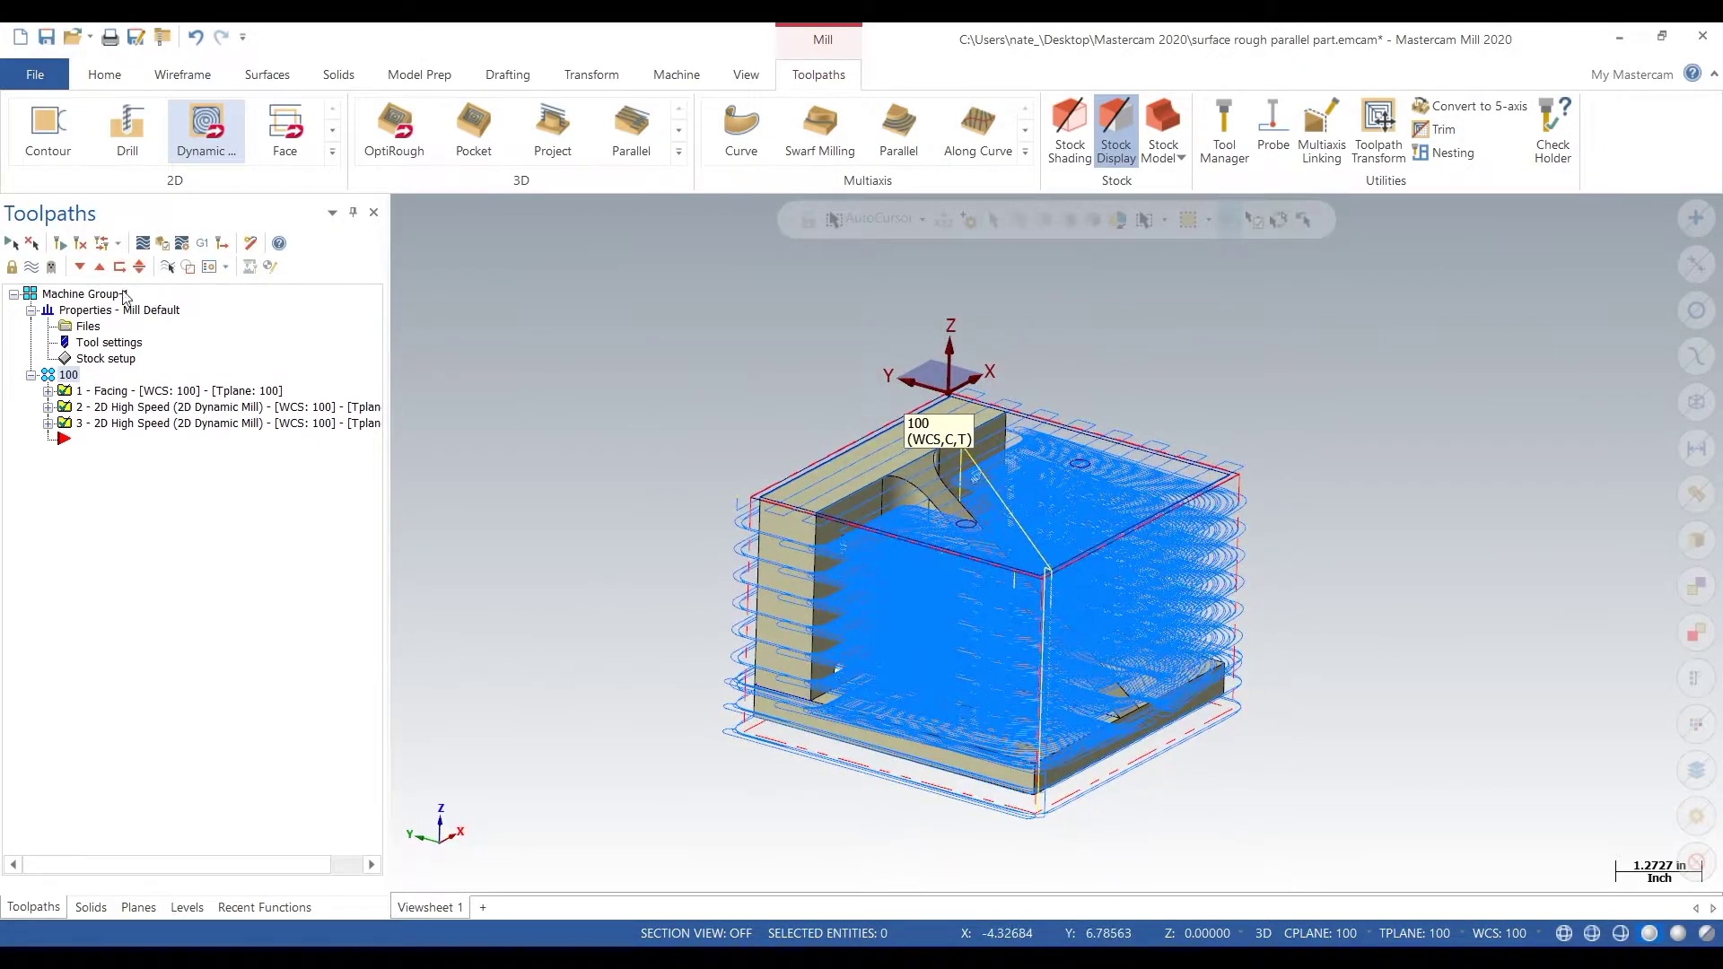
{"action": "left_click", "coordinate": [33, 266]}
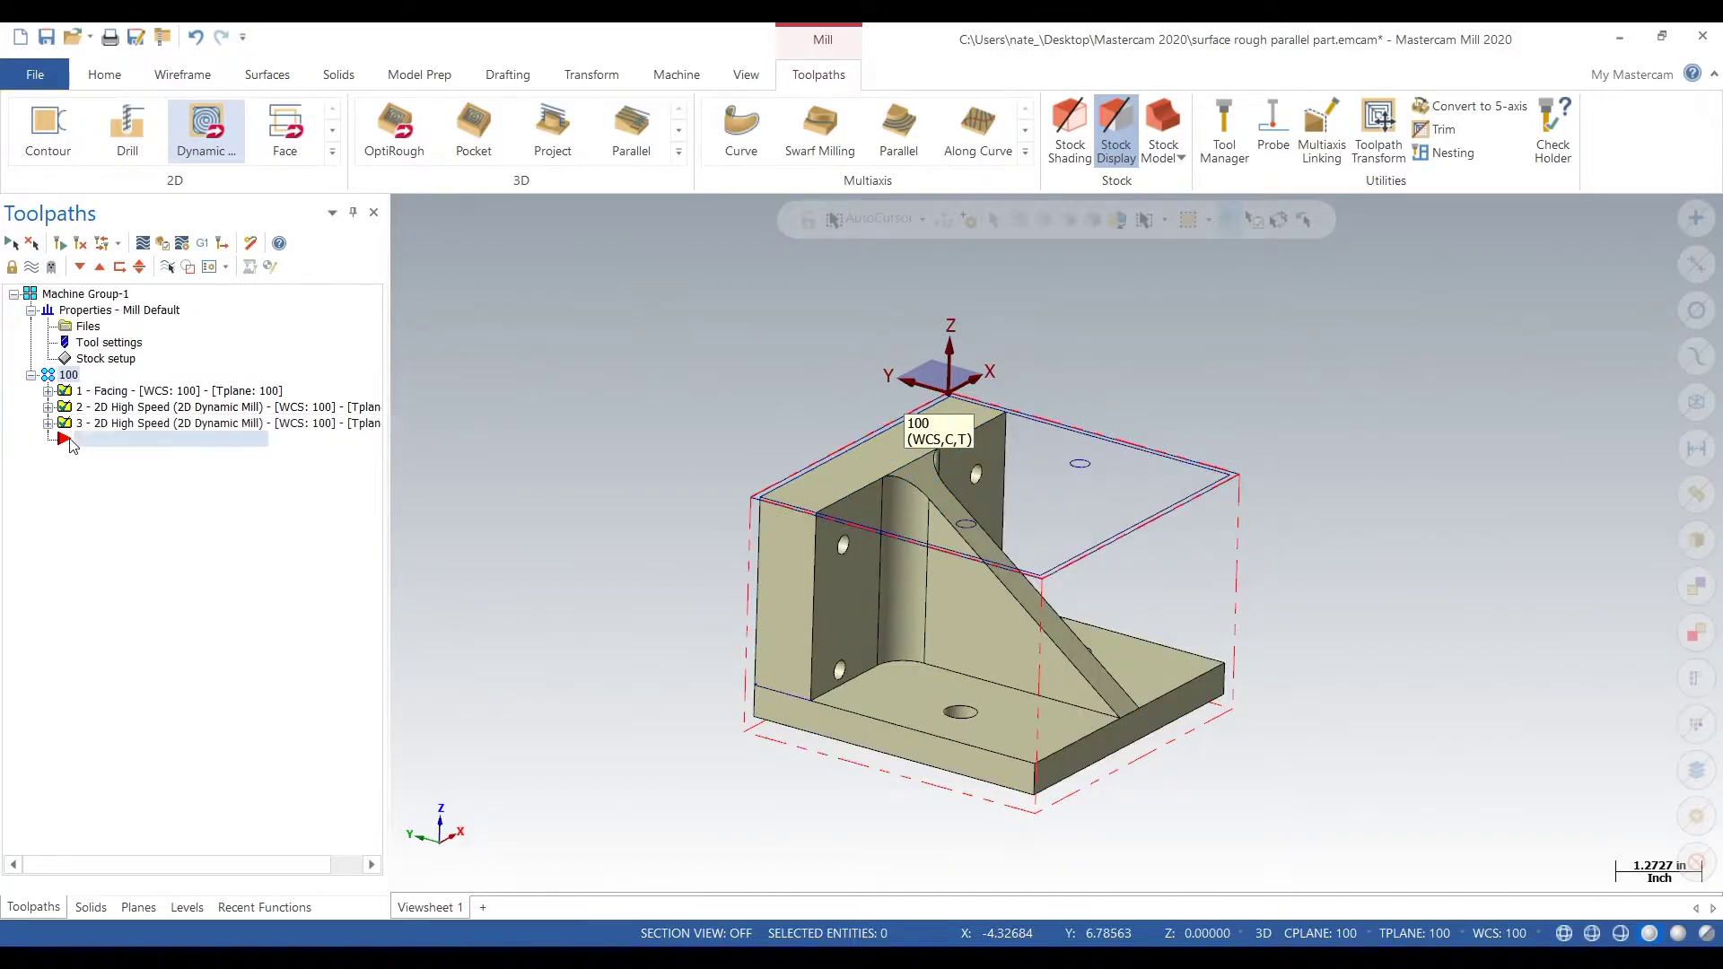
Add a Surface Rough Parallel toolpath after operation 3, undefined boss/cavity, driving the angled rib face
{"action": "left_click", "coordinate": [224, 423]}
{"action": "left_click", "coordinate": [678, 155]}
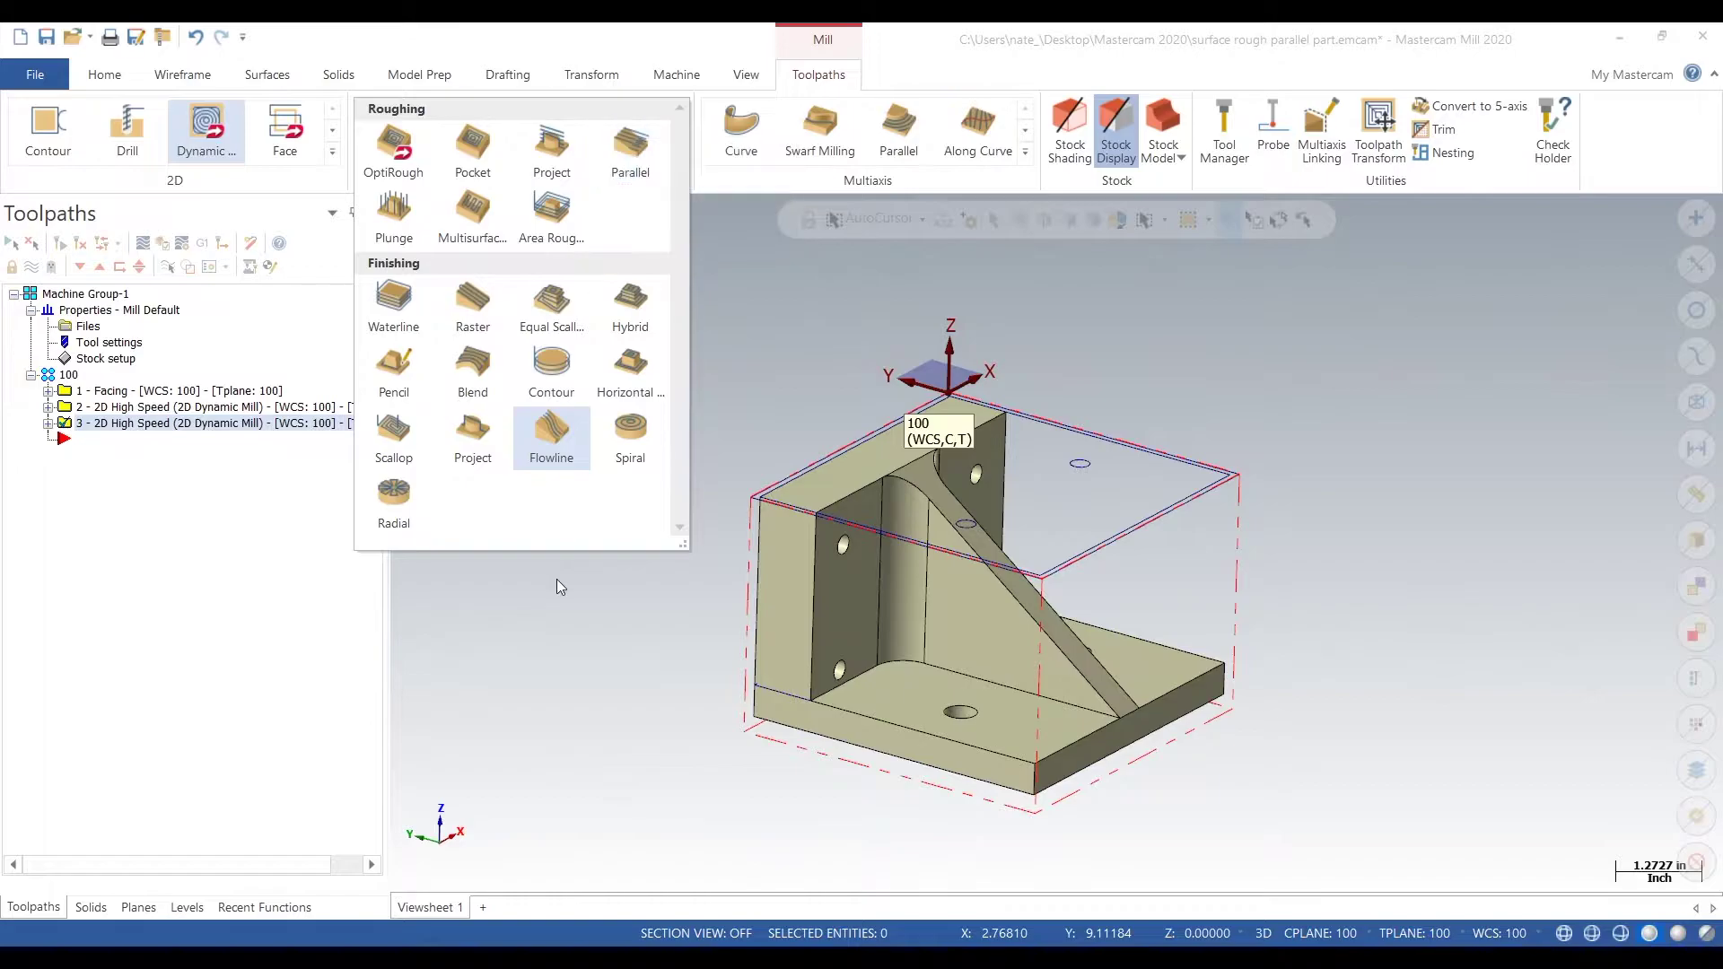
{"action": "left_click", "coordinate": [652, 172]}
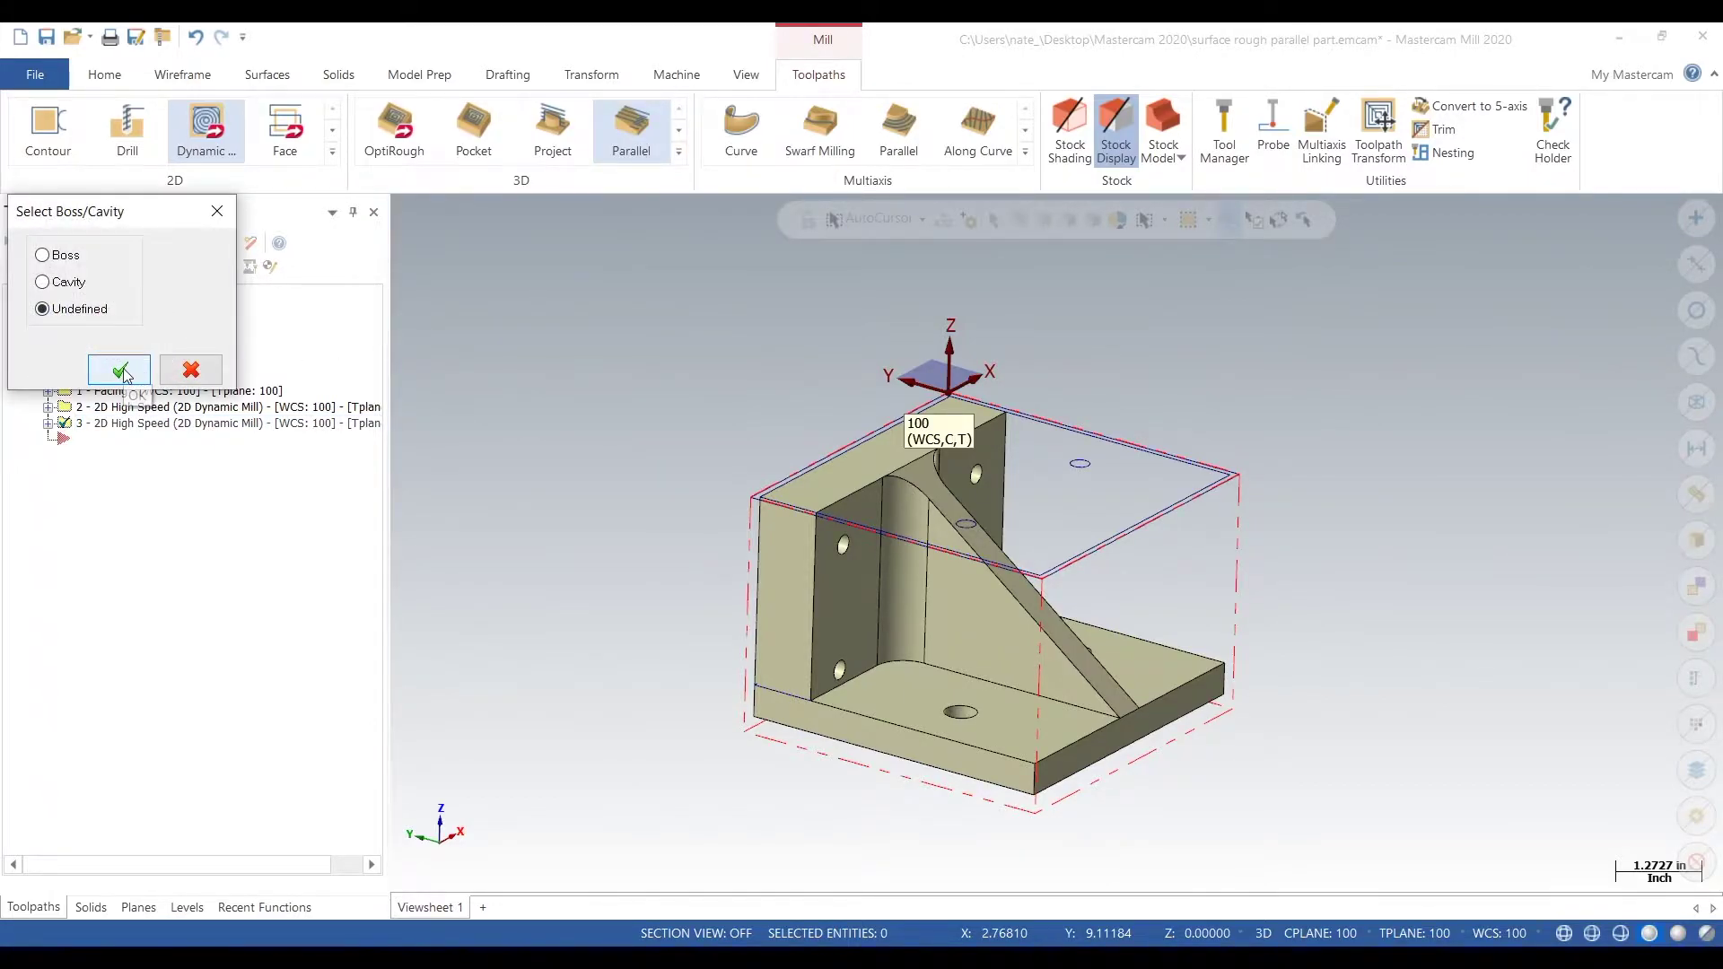
{"action": "left_click", "coordinate": [123, 371]}
{"action": "mouse_move", "coordinate": [1361, 711]}
{"action": "middle_mouse_down"}
{"action": "mouse_move", "coordinate": [1262, 707]}
{"action": "mouse_move", "coordinate": [1265, 687]}
{"action": "mouse_move", "coordinate": [1281, 703]}
{"action": "middle_mouse_up"}
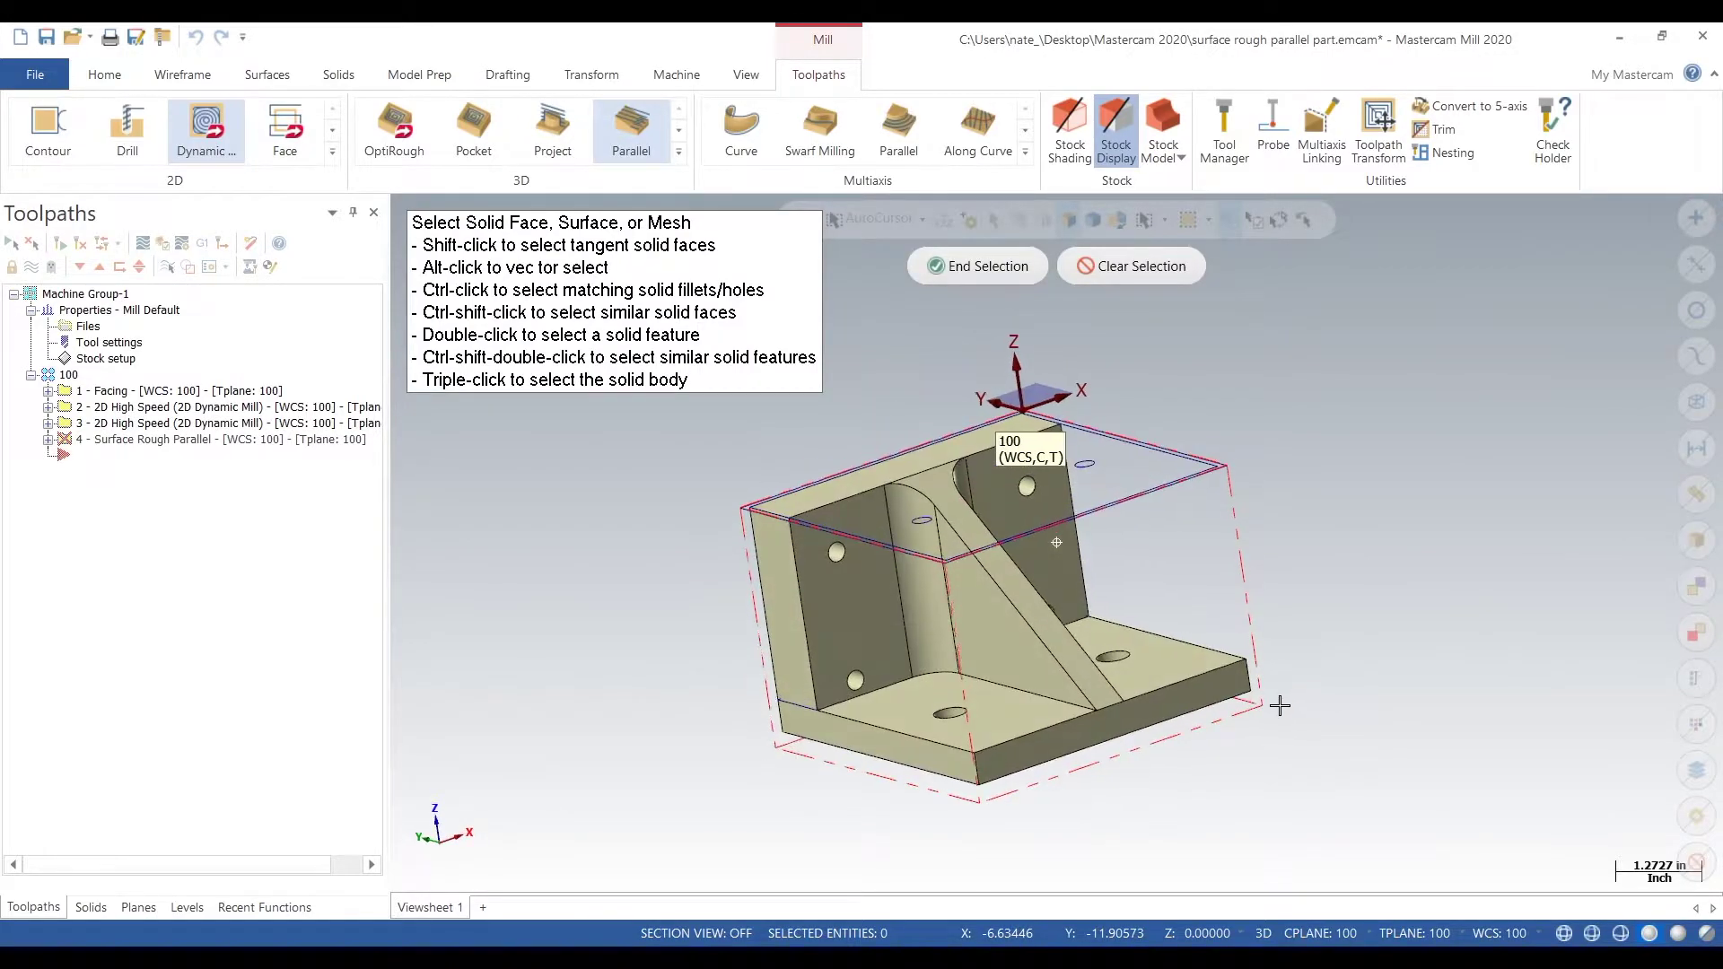
{"action": "left_click", "coordinate": [952, 506]}
{"action": "left_click", "coordinate": [1003, 266]}
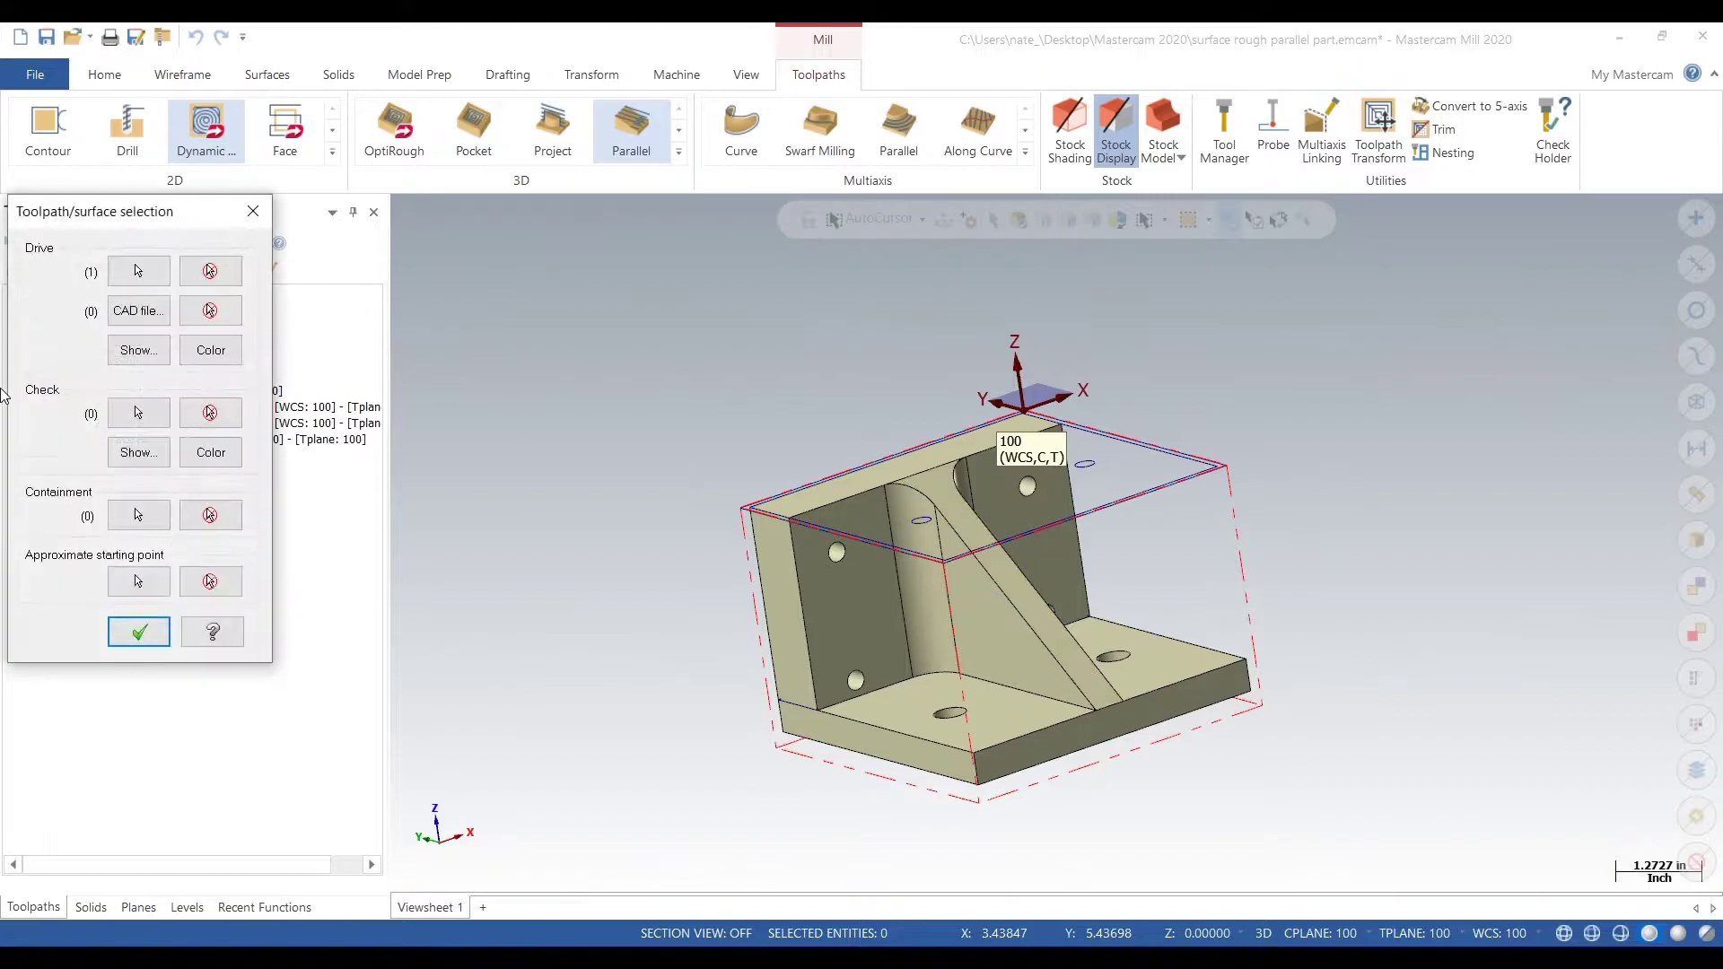
{"action": "left_click", "coordinate": [140, 633]}
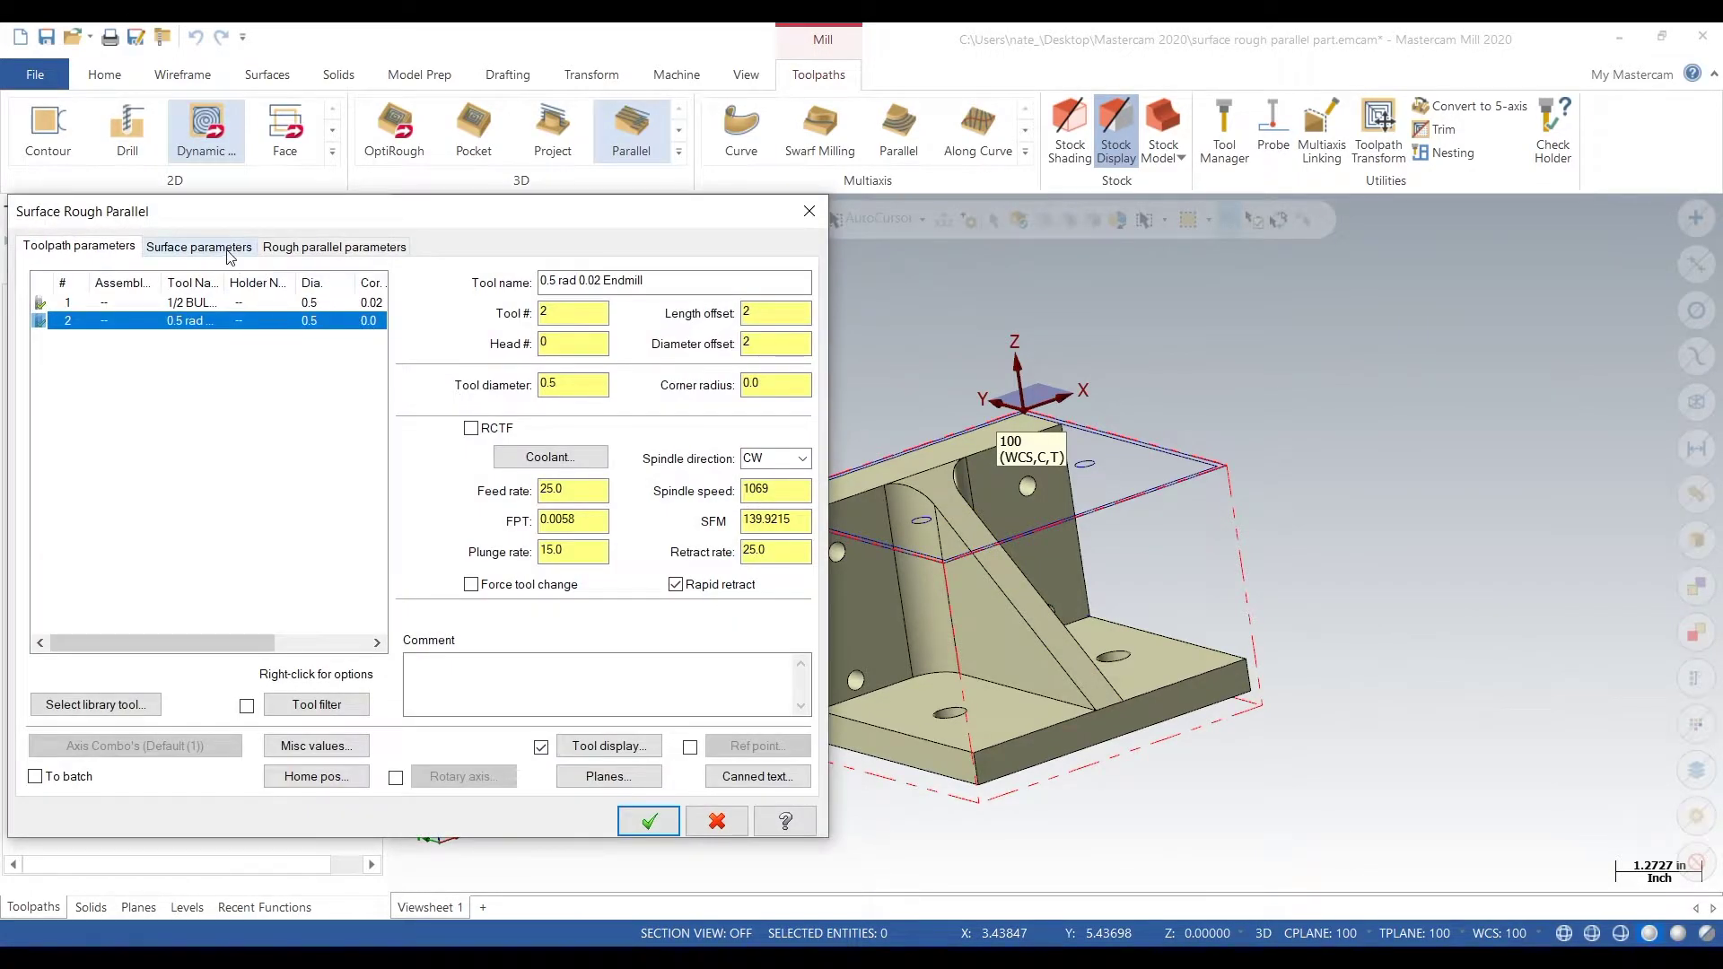
Assign the 0.5 rad 0.02 endmill with re-initialized feeds and speeds (7500 rpm, 30 feed)
{"action": "right_click", "coordinate": [205, 333]}
{"action": "left_click", "coordinate": [374, 547]}
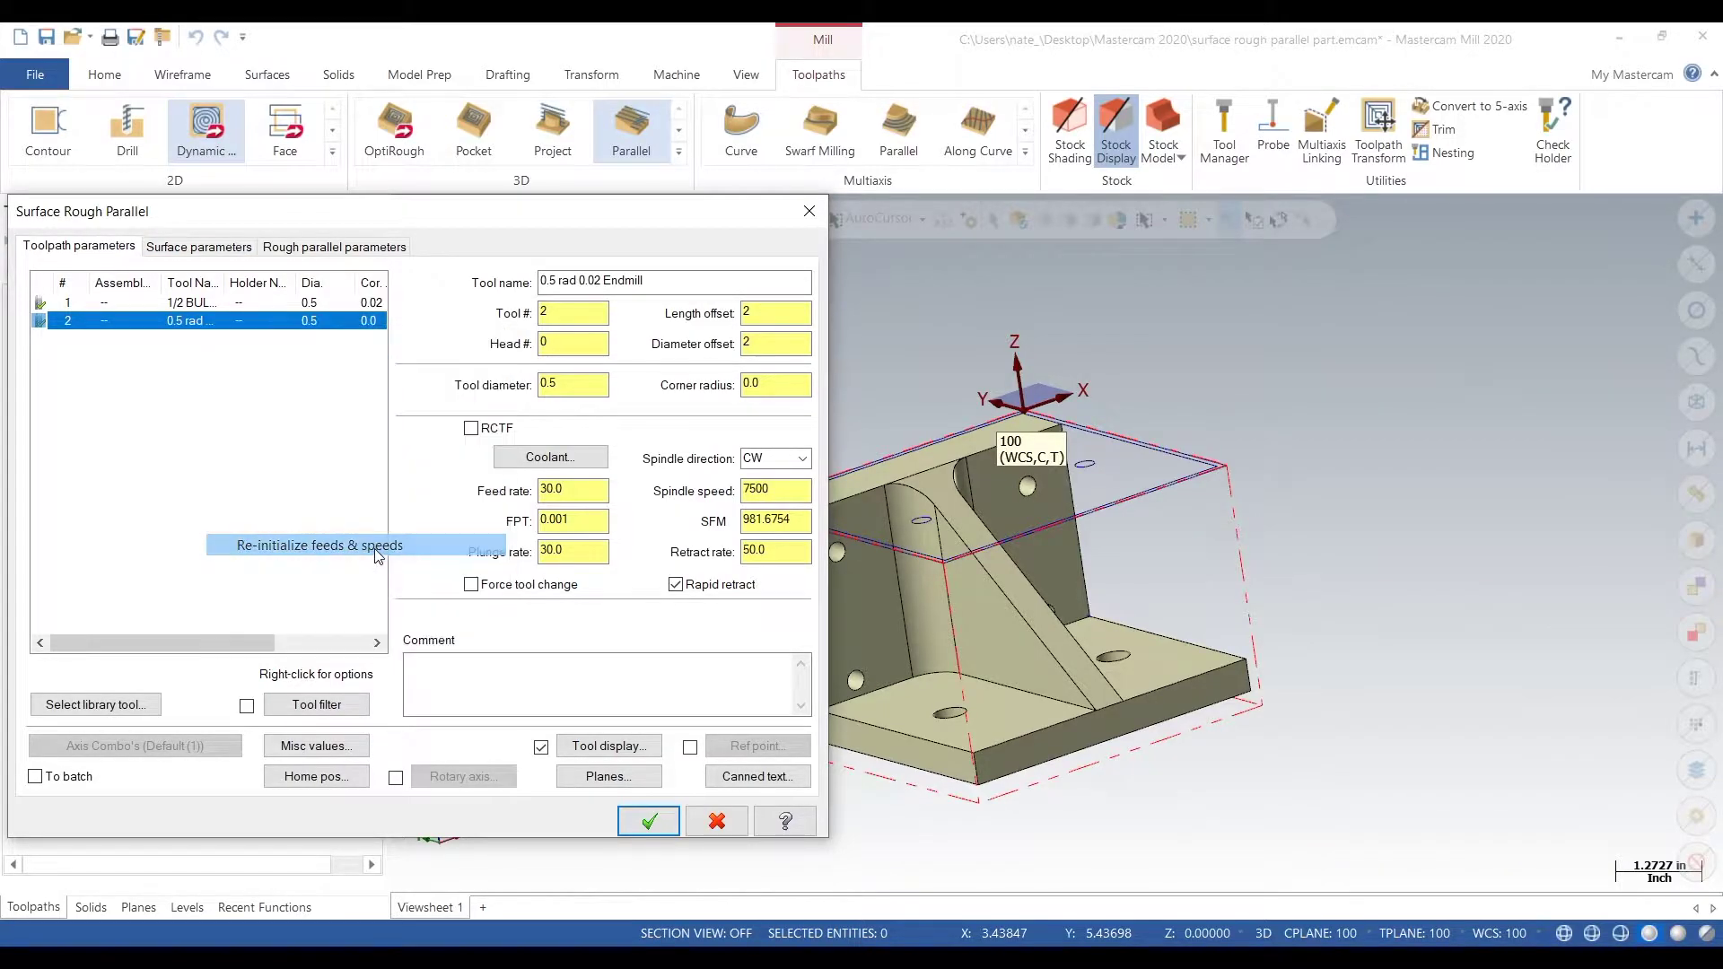
{"action": "right_click", "coordinate": [221, 330]}
{"action": "left_click", "coordinate": [255, 354]}
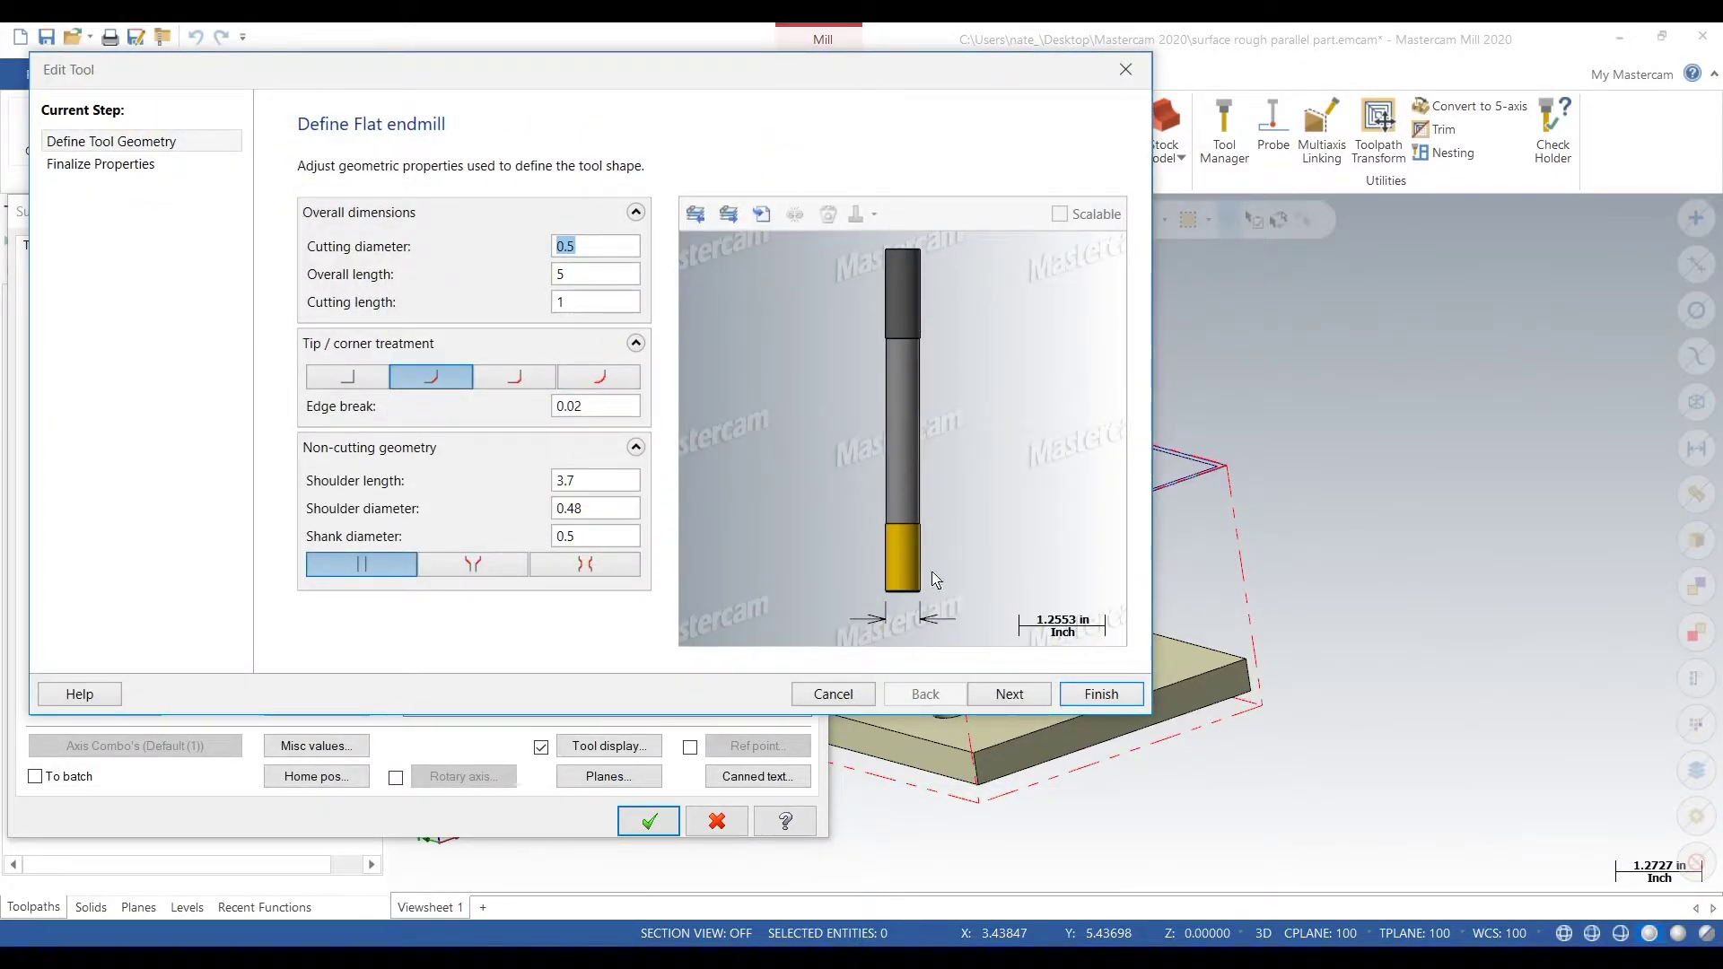
{"action": "left_click", "coordinate": [1019, 699]}
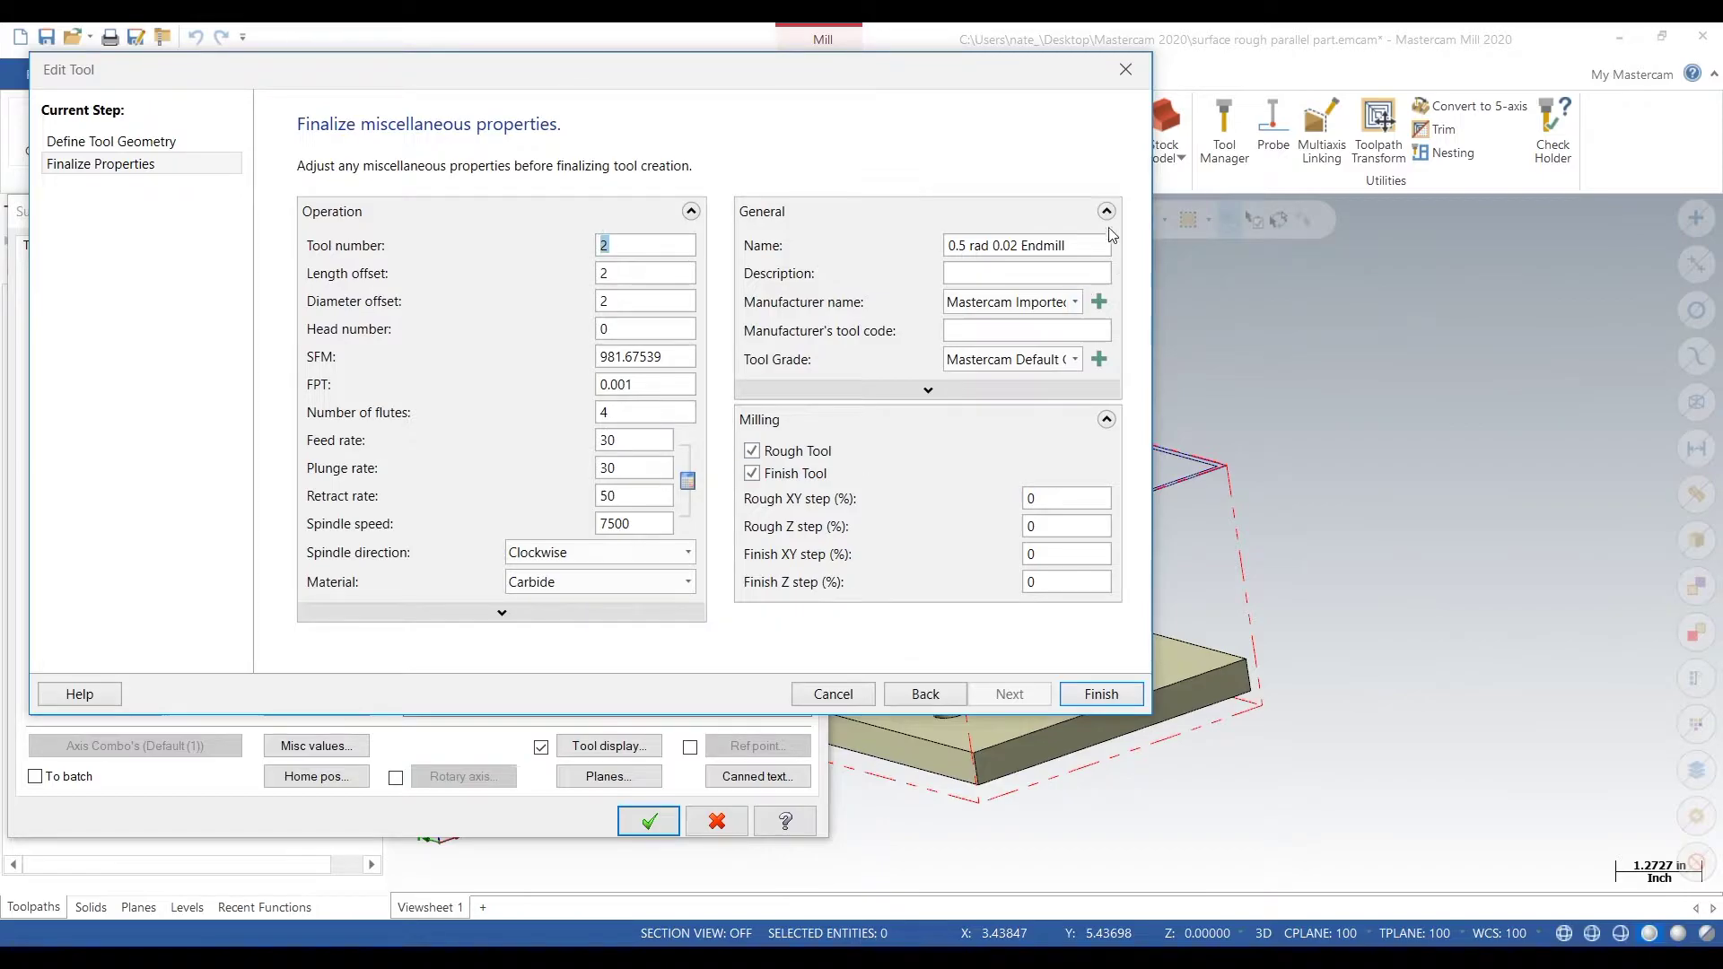
{"action": "left_click", "coordinate": [1112, 693]}
{"action": "left_click", "coordinate": [197, 248]}
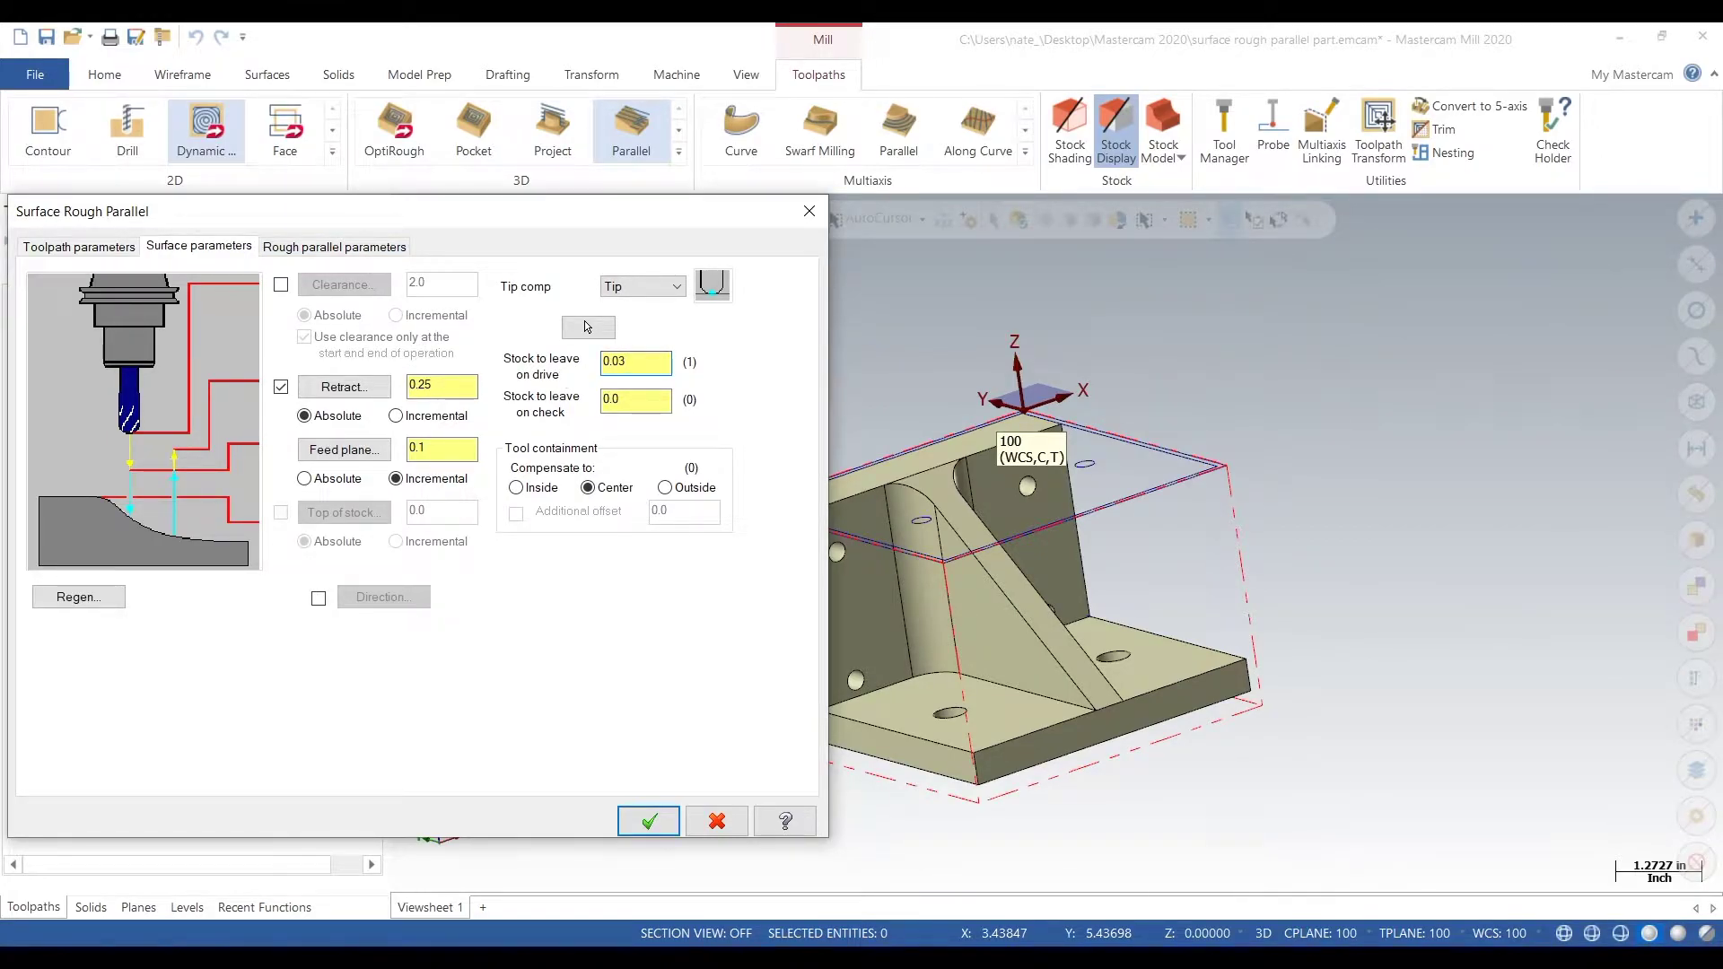
Use one-way cutting, 0.1 max stepdown, 0.25 stepover, zero gap tangential values, and generate the toolpath
{"action": "left_click", "coordinate": [335, 252]}
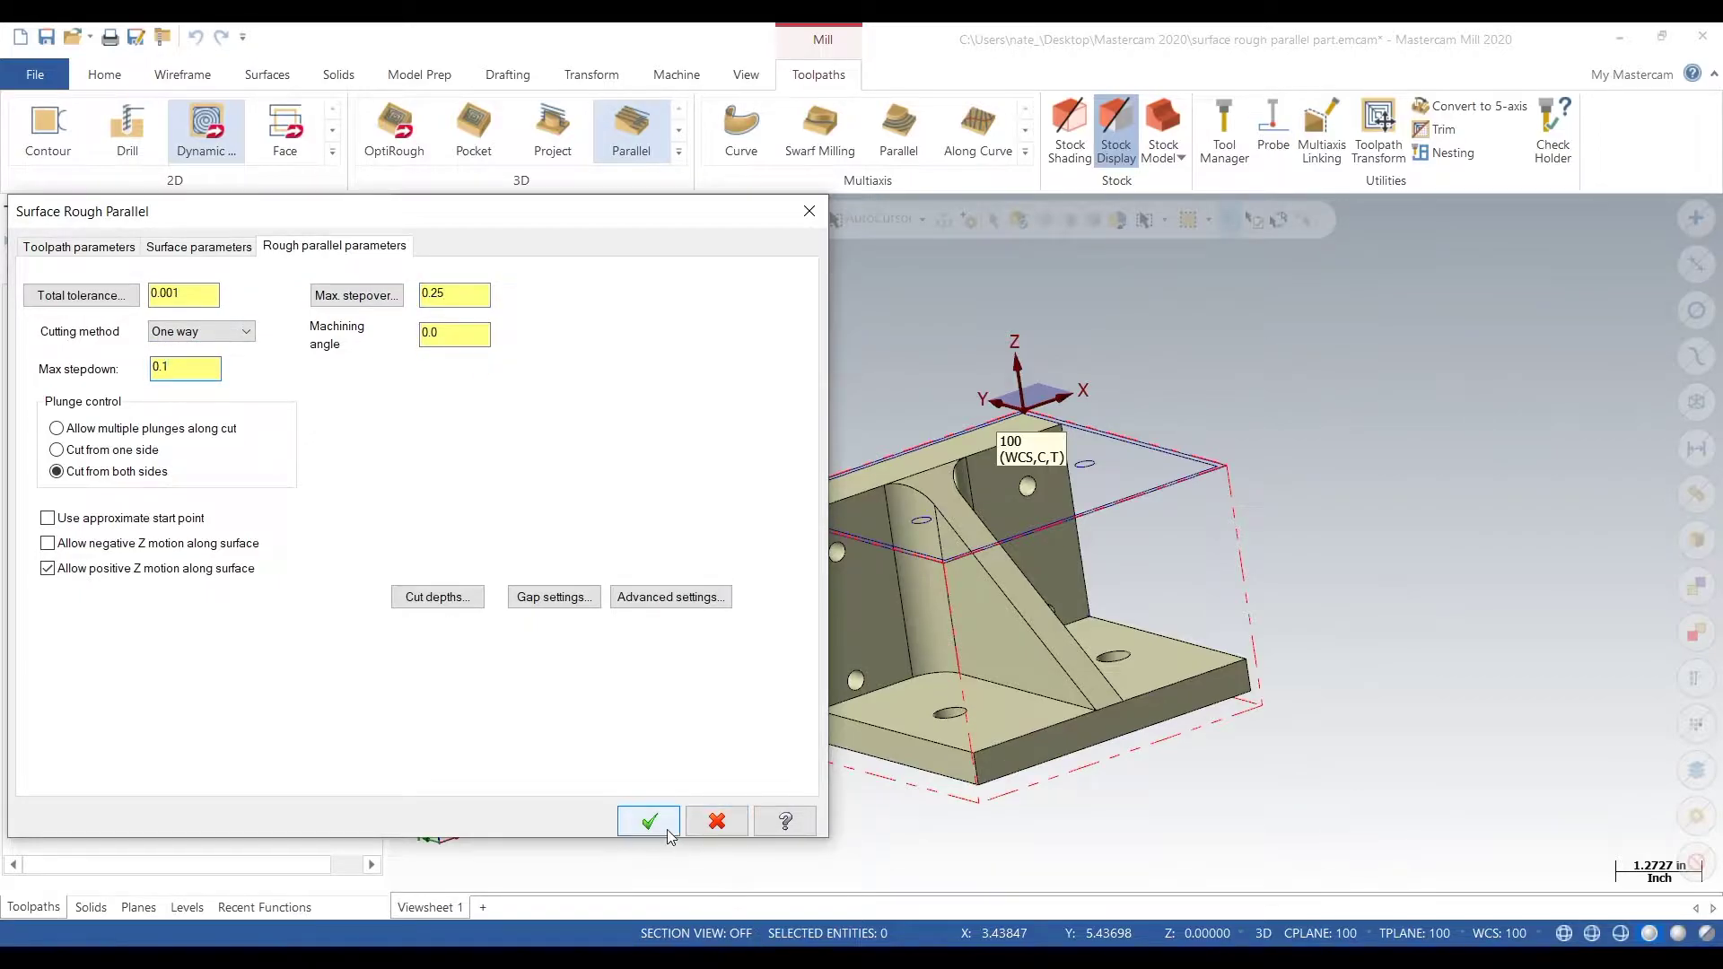
{"action": "left_click", "coordinate": [553, 599]}
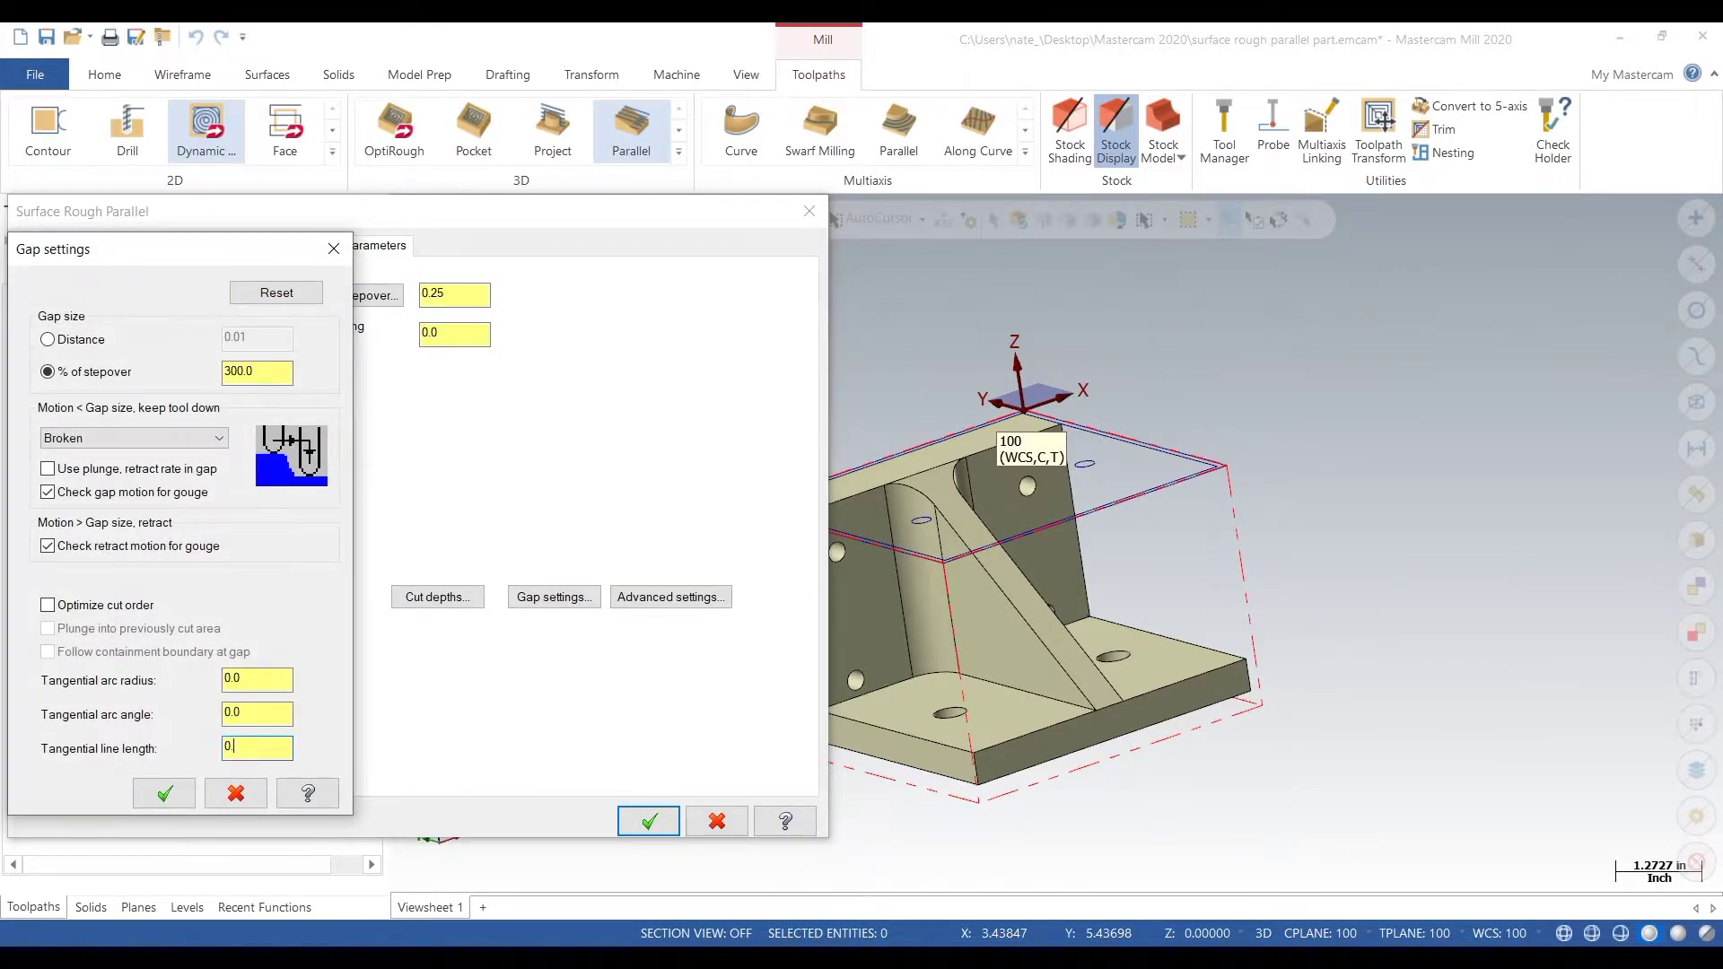
{"action": "left_click", "coordinate": [164, 793]}
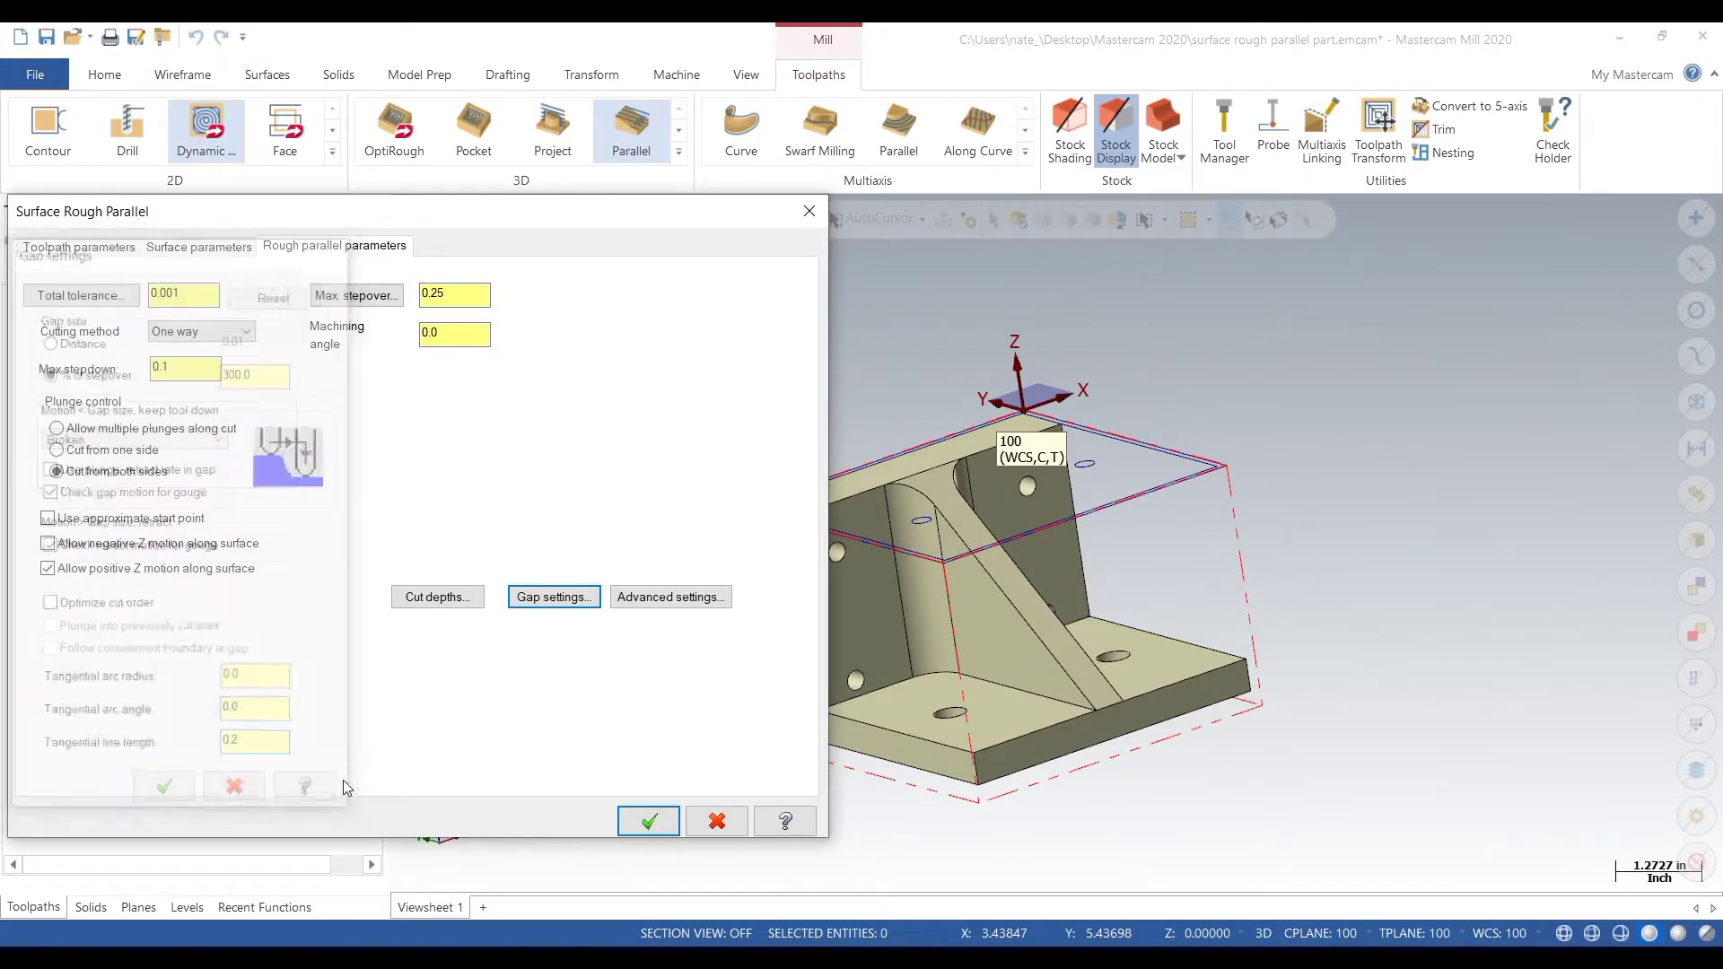
{"action": "left_click", "coordinate": [649, 821]}
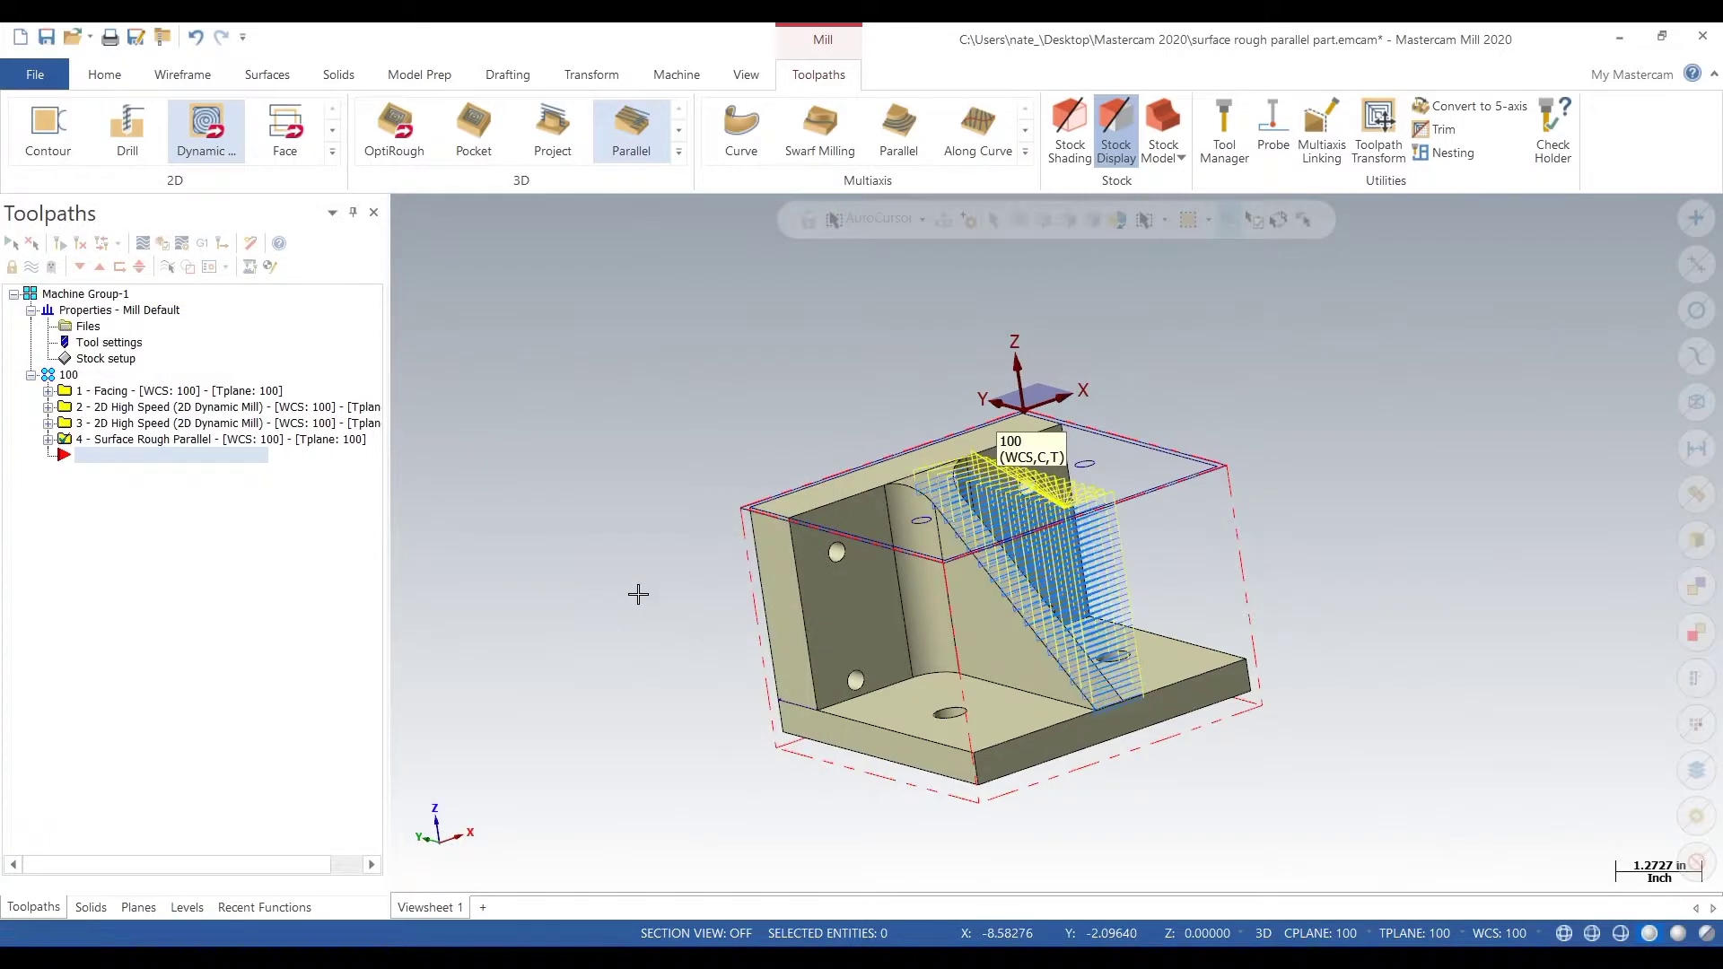
Orbit to the new rough parallel toolpath and backplot its tool motion across the rib face
{"action": "middle_click_drag", "start_coordinate": [602, 588], "coordinate": [581, 565]}
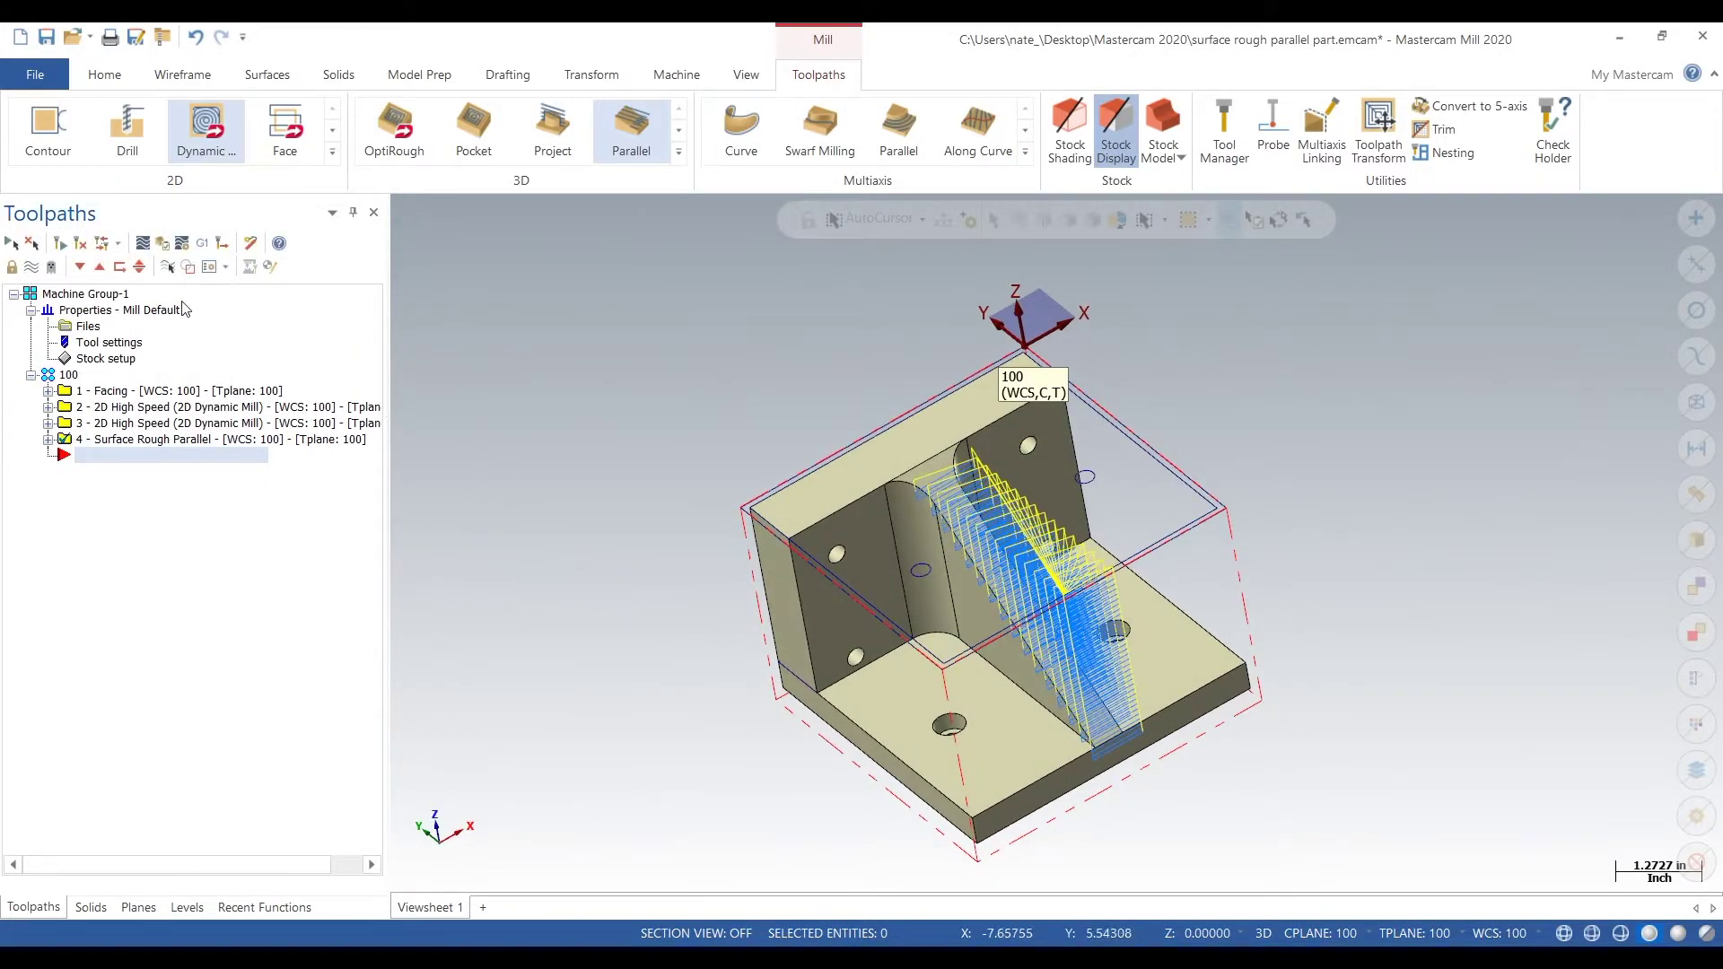
{"action": "left_click", "coordinate": [161, 245]}
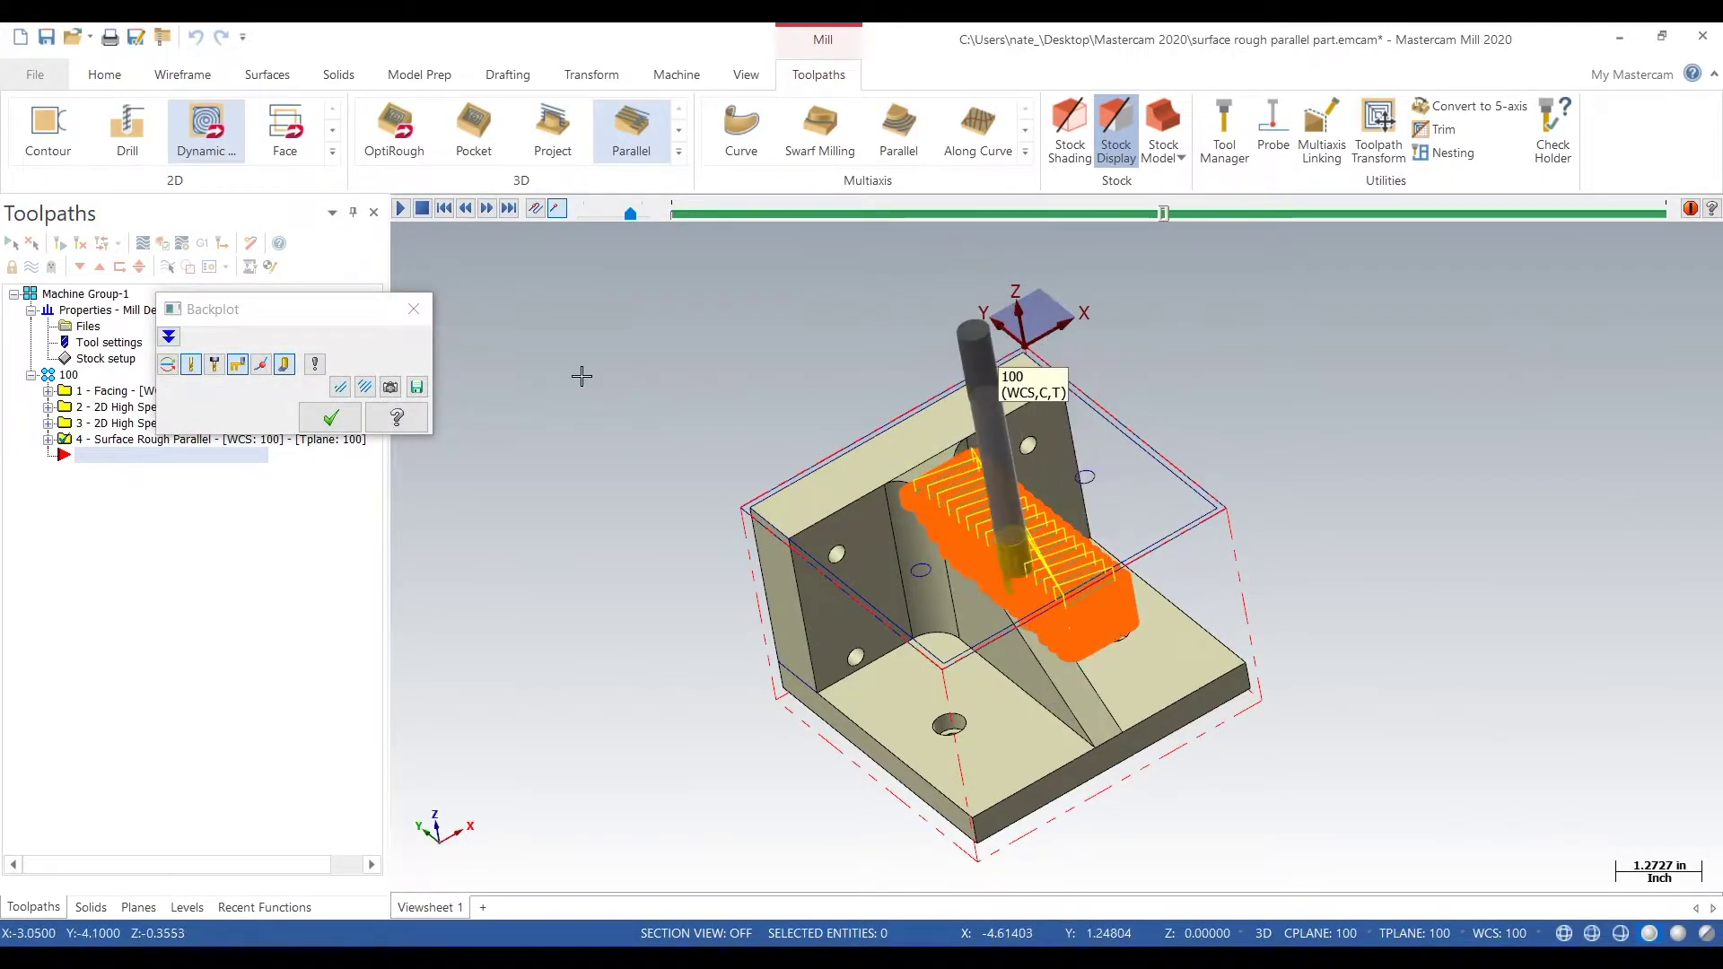
{"action": "left_click", "coordinate": [331, 417]}
Change the Surface Rough Parallel machining angle to 90 and regenerate the toolpath
{"action": "left_click", "coordinate": [49, 440]}
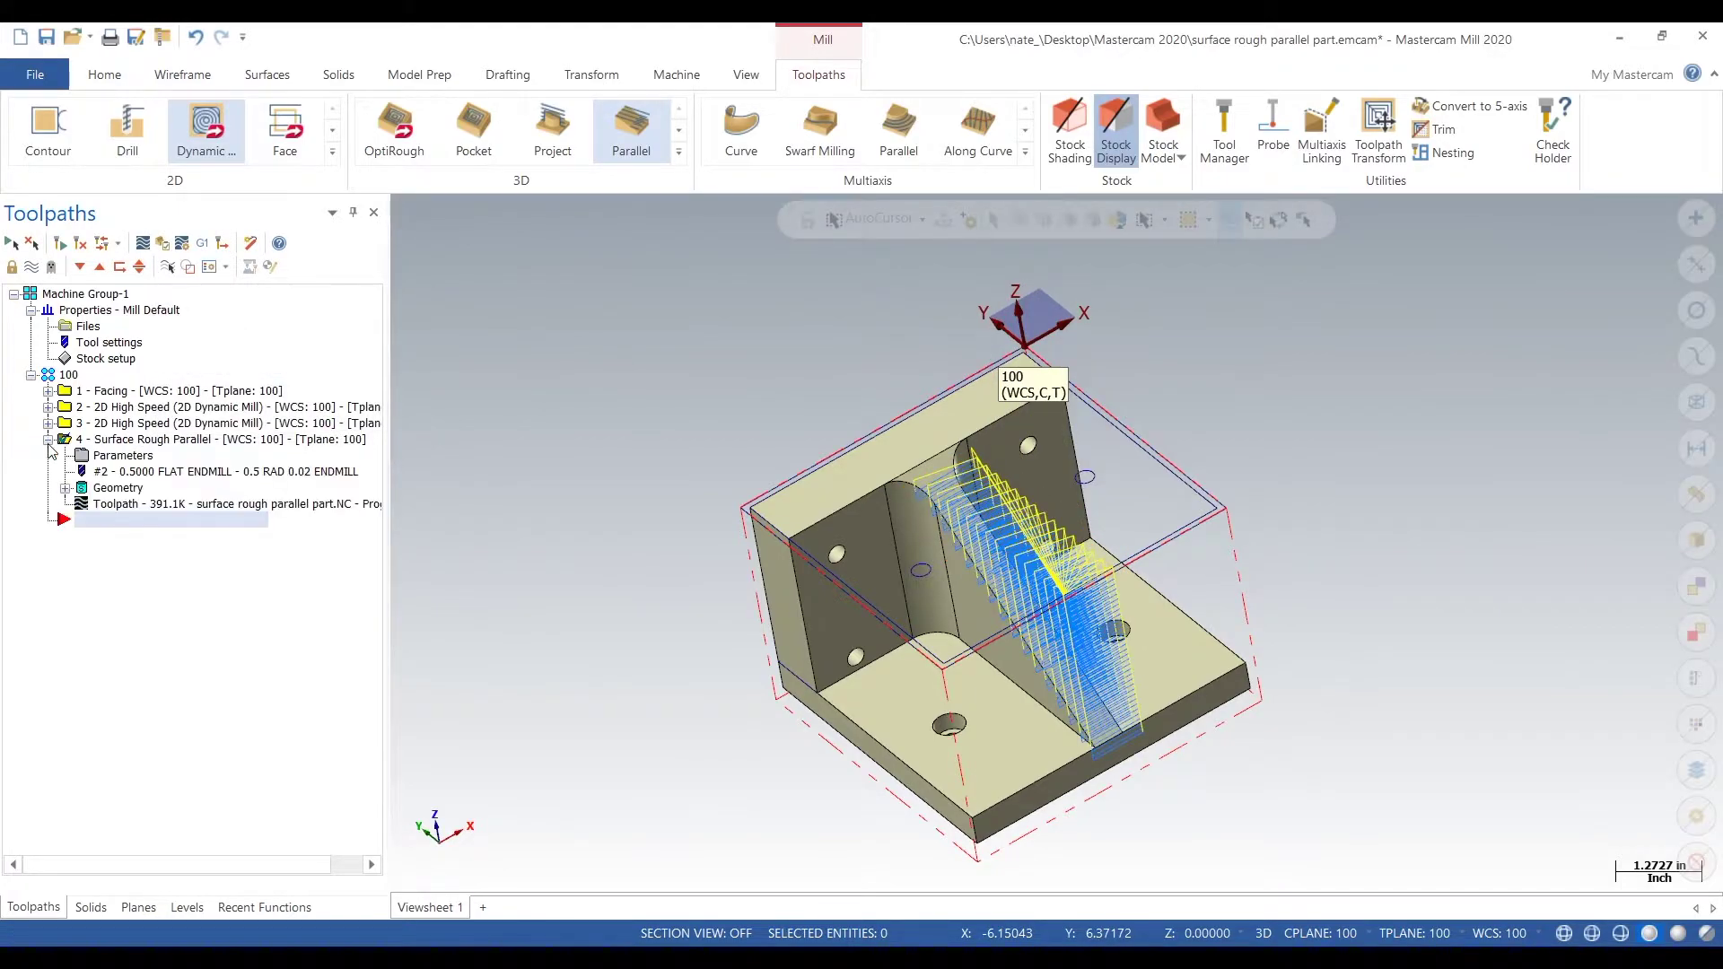
{"action": "left_click", "coordinate": [121, 456]}
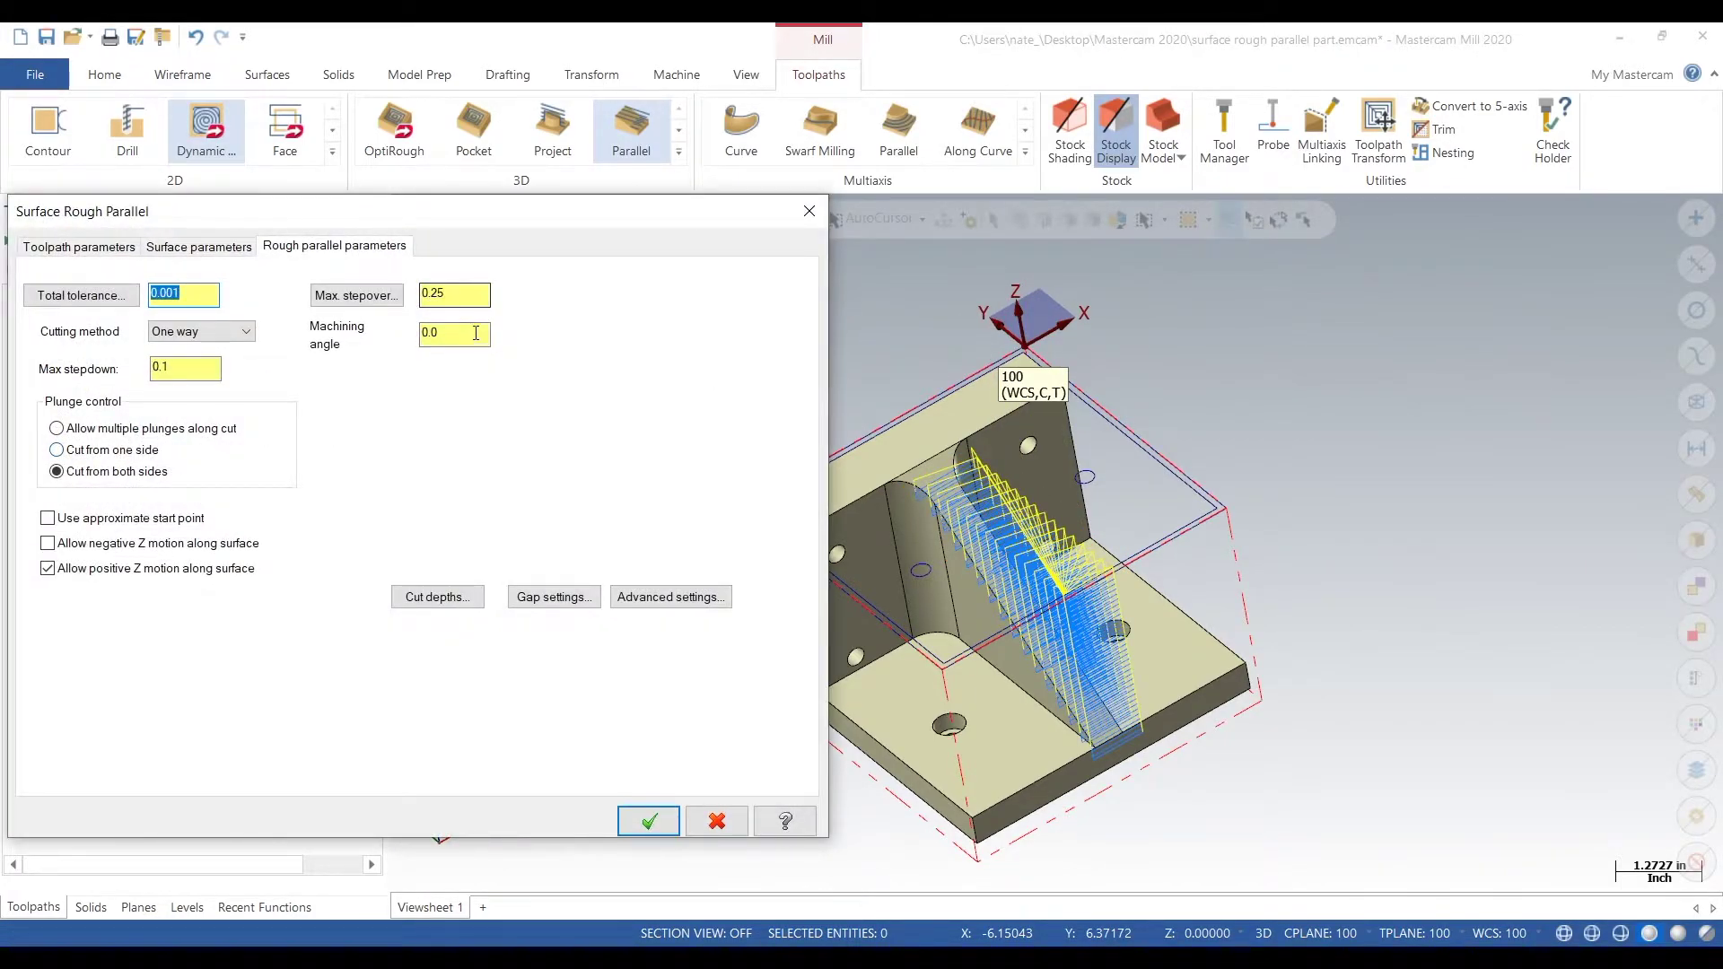
{"action": "double_click", "coordinate": [475, 333]}
{"action": "left_click", "coordinate": [648, 821]}
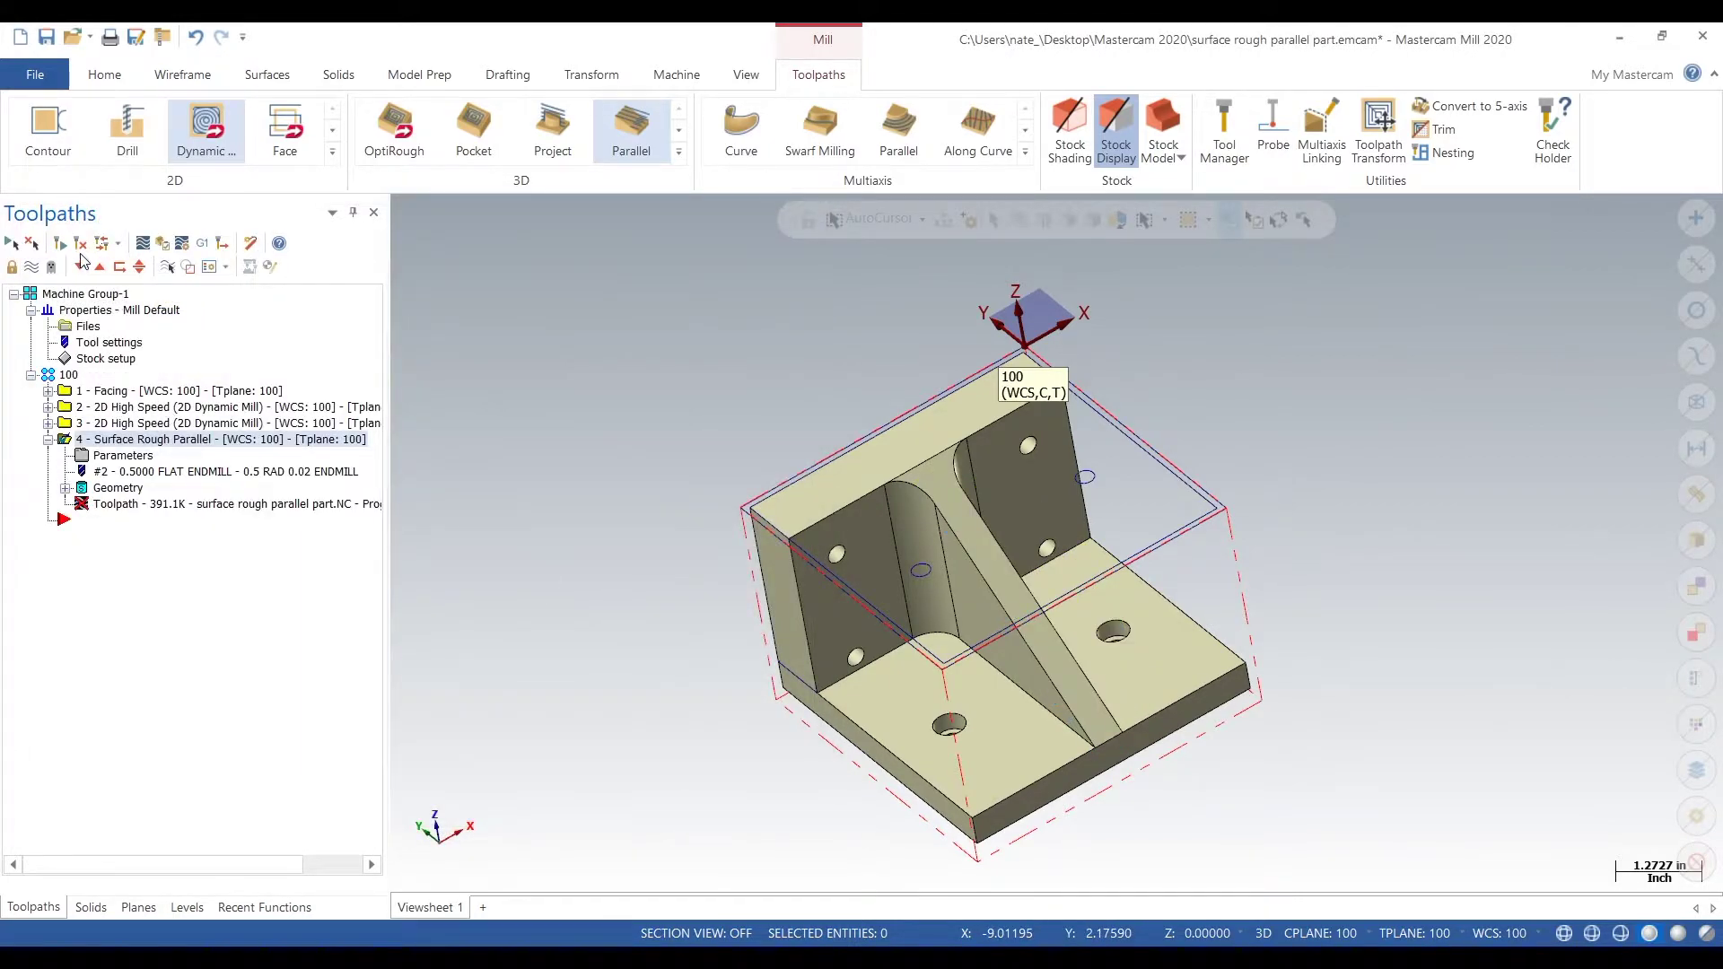
Inspect the regenerated toolpath from the Front (WCS) view
{"action": "middle_click_drag", "start_coordinate": [477, 473], "coordinate": [729, 451]}
{"action": "right_click", "coordinate": [711, 448]}
{"action": "left_click", "coordinate": [790, 596]}
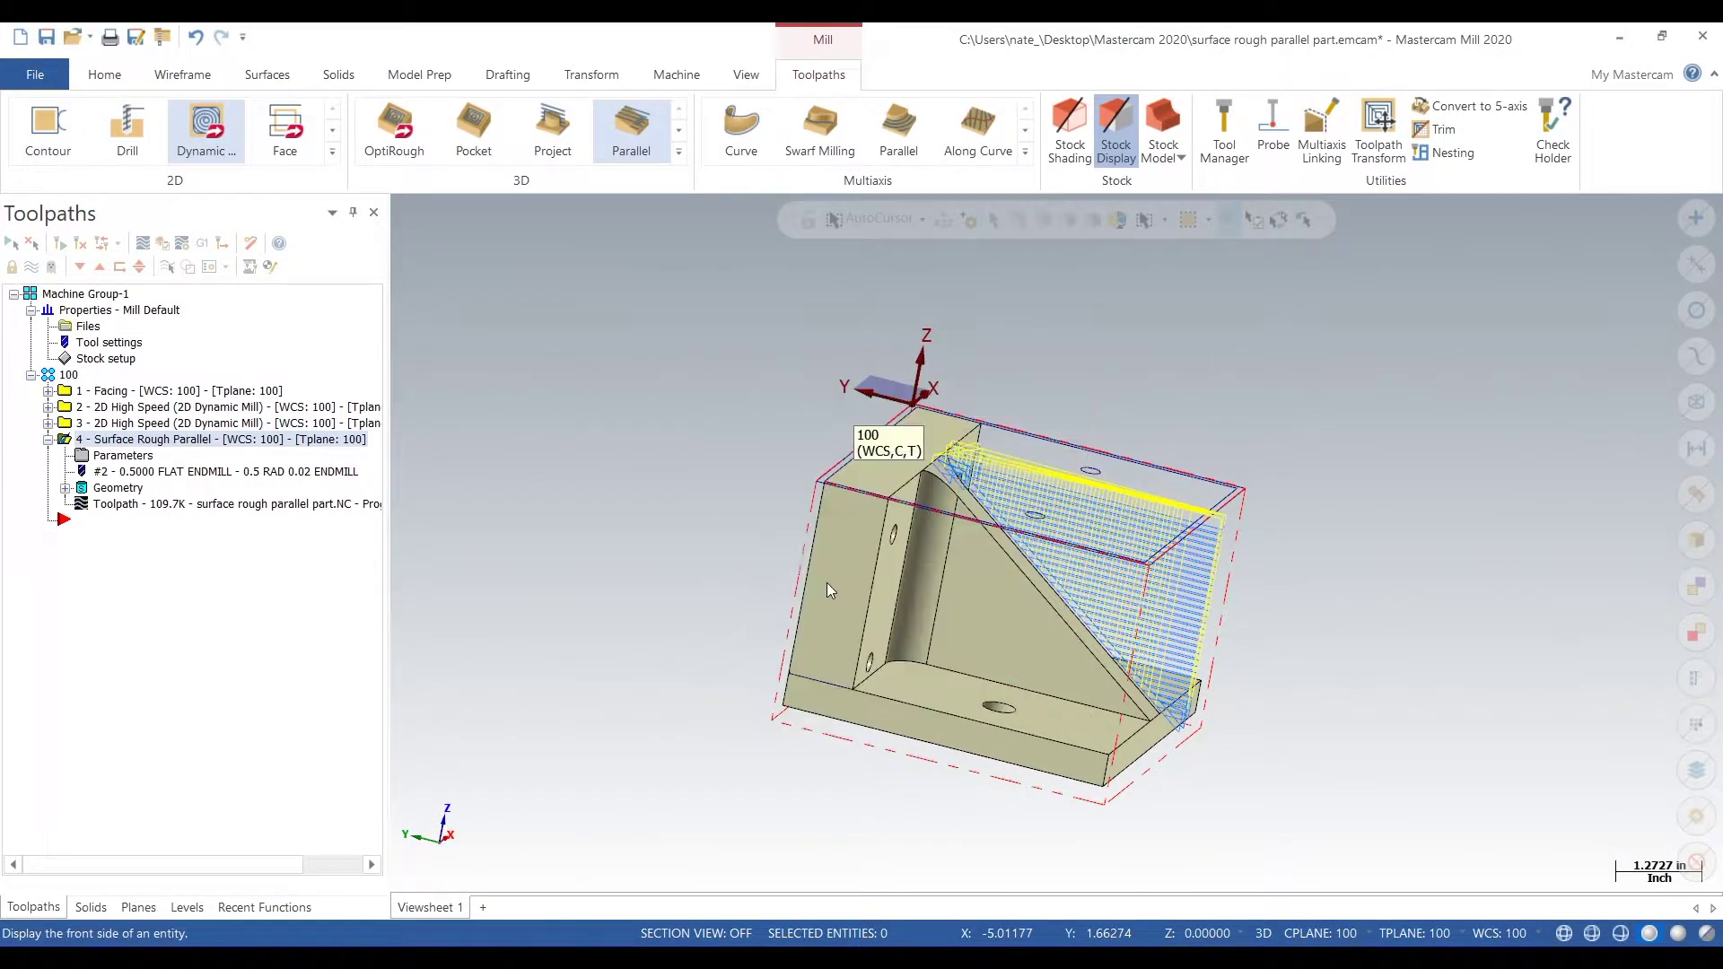
{"action": "scroll", "coordinate": [827, 577], "scroll_direction": "up", "scroll_amount": 5}
{"action": "scroll", "coordinate": [870, 542], "scroll_direction": "down", "scroll_amount": 2}
{"action": "right_click", "coordinate": [908, 523]}
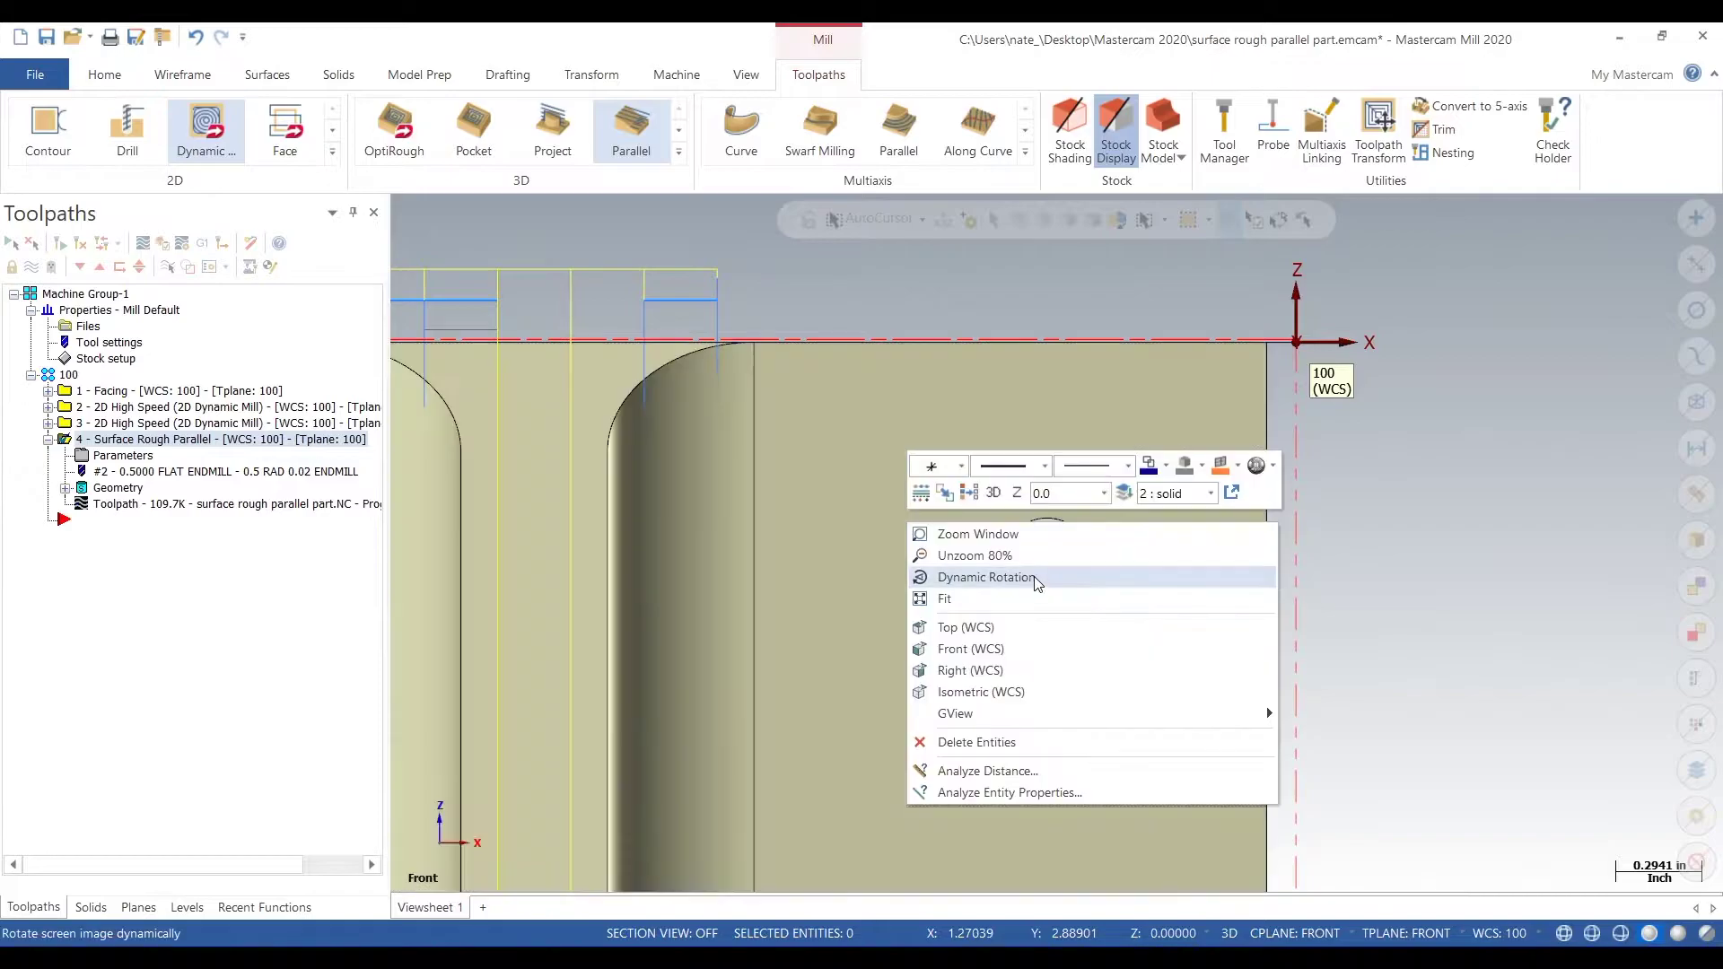
Switch to the Right (WCS) view and start backplotting the Surface Rough Parallel toolpath
{"action": "left_click", "coordinate": [1009, 672]}
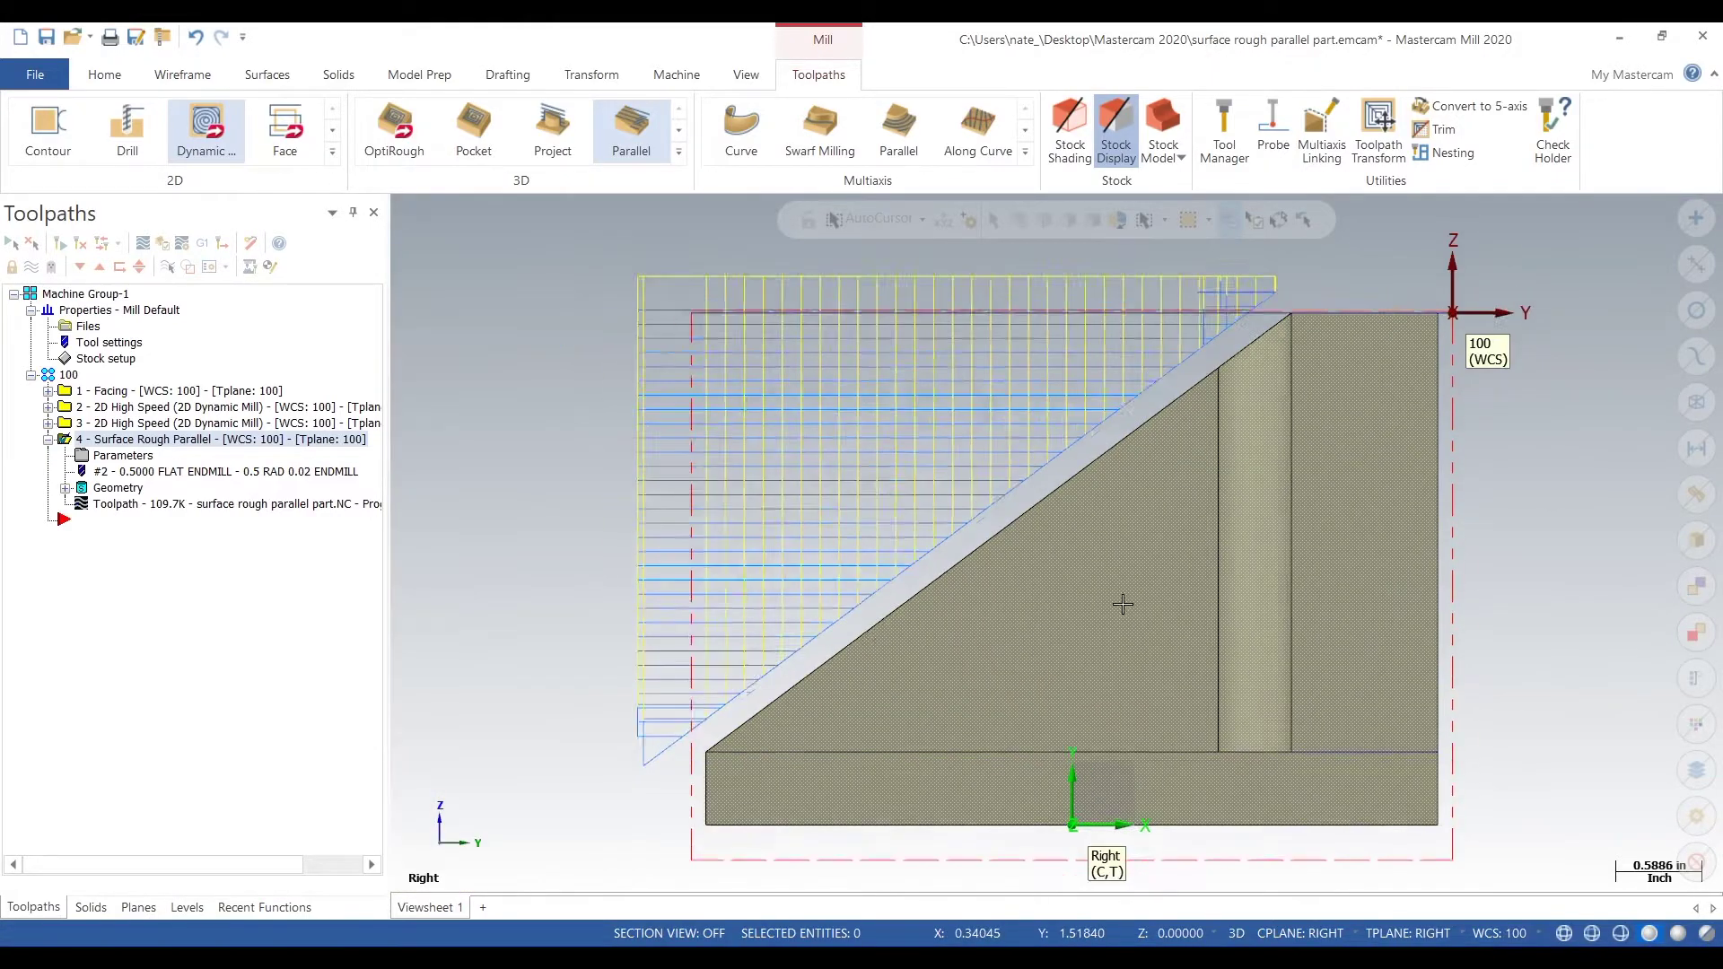
{"action": "left_click", "coordinate": [143, 246]}
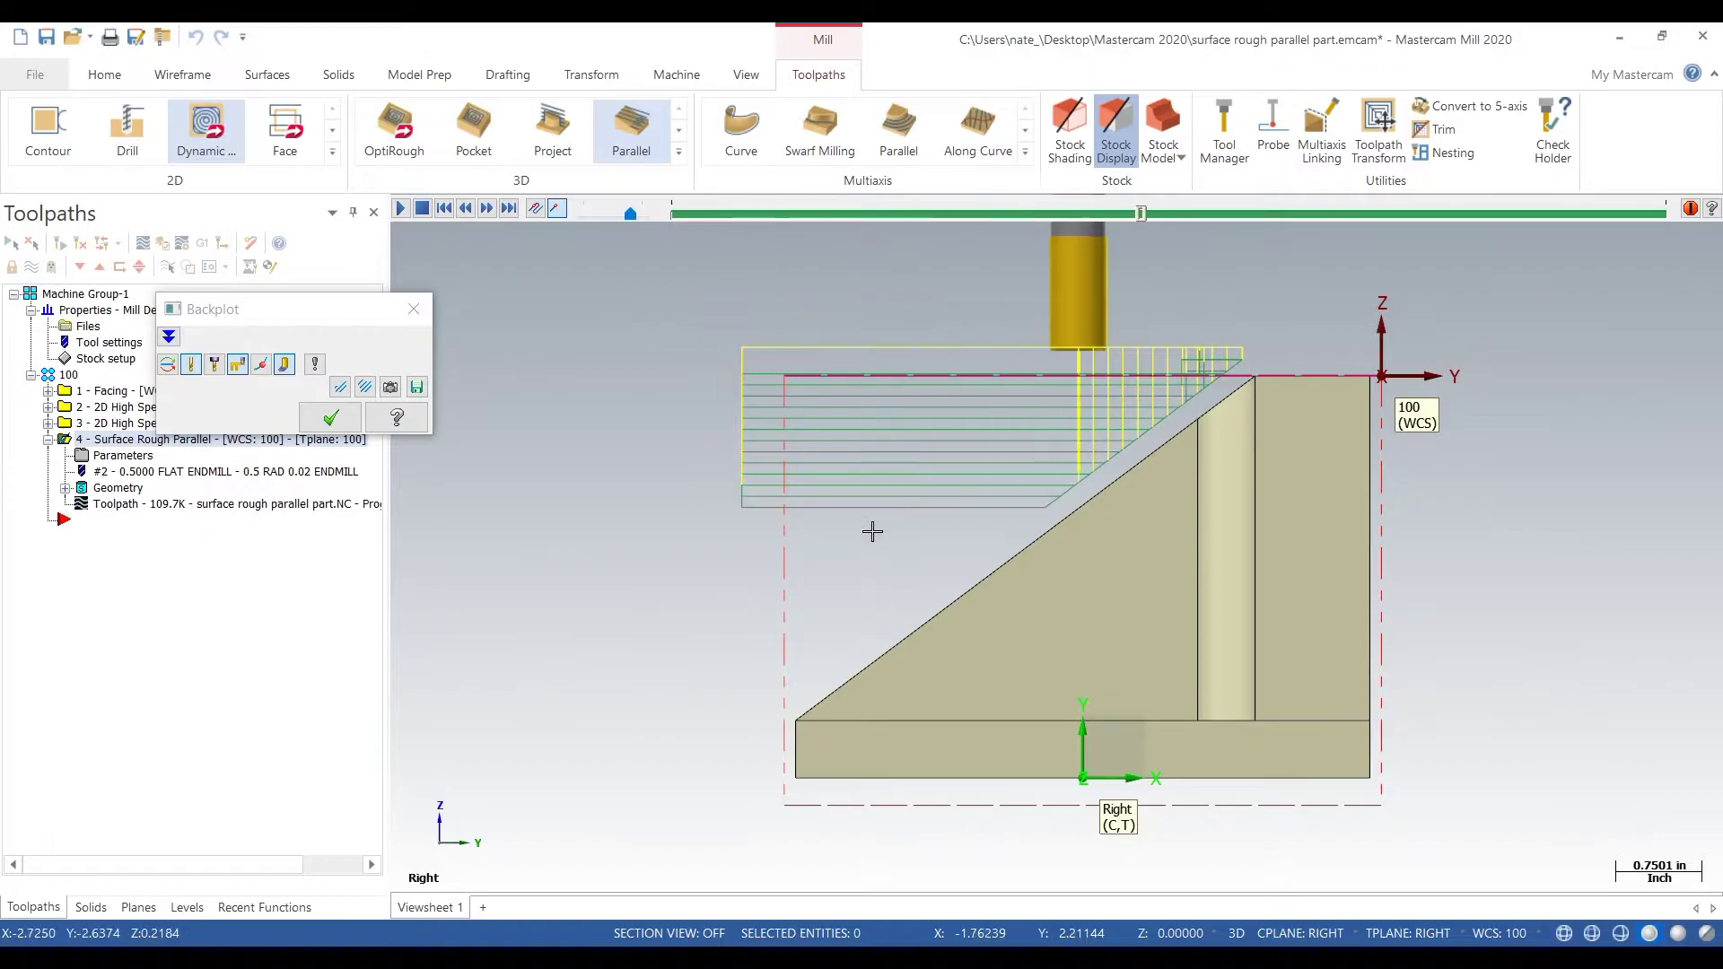
{"action": "scroll", "coordinate": [829, 565], "scroll_direction": "up", "scroll_amount": 1}
{"action": "middle_click_drag", "start_coordinate": [838, 565], "coordinate": [944, 595]}
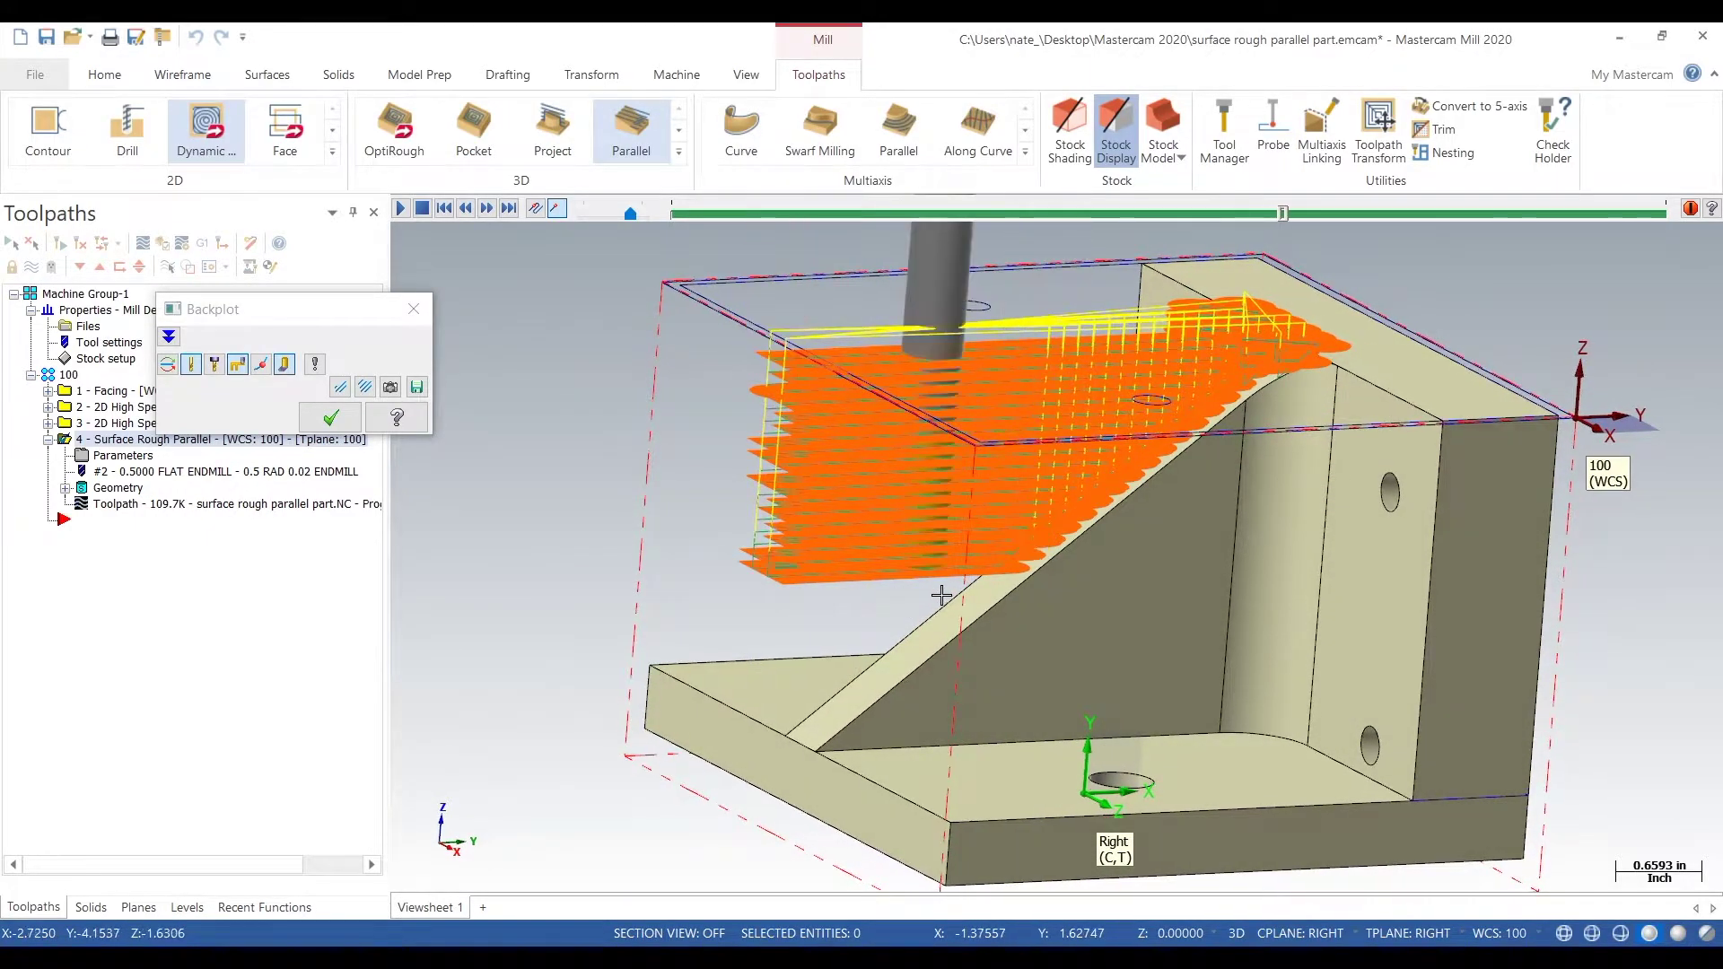
Adjust backplot speed while orbiting and zooming to watch passes cover the angled face
{"action": "left_click", "coordinate": [585, 213]}
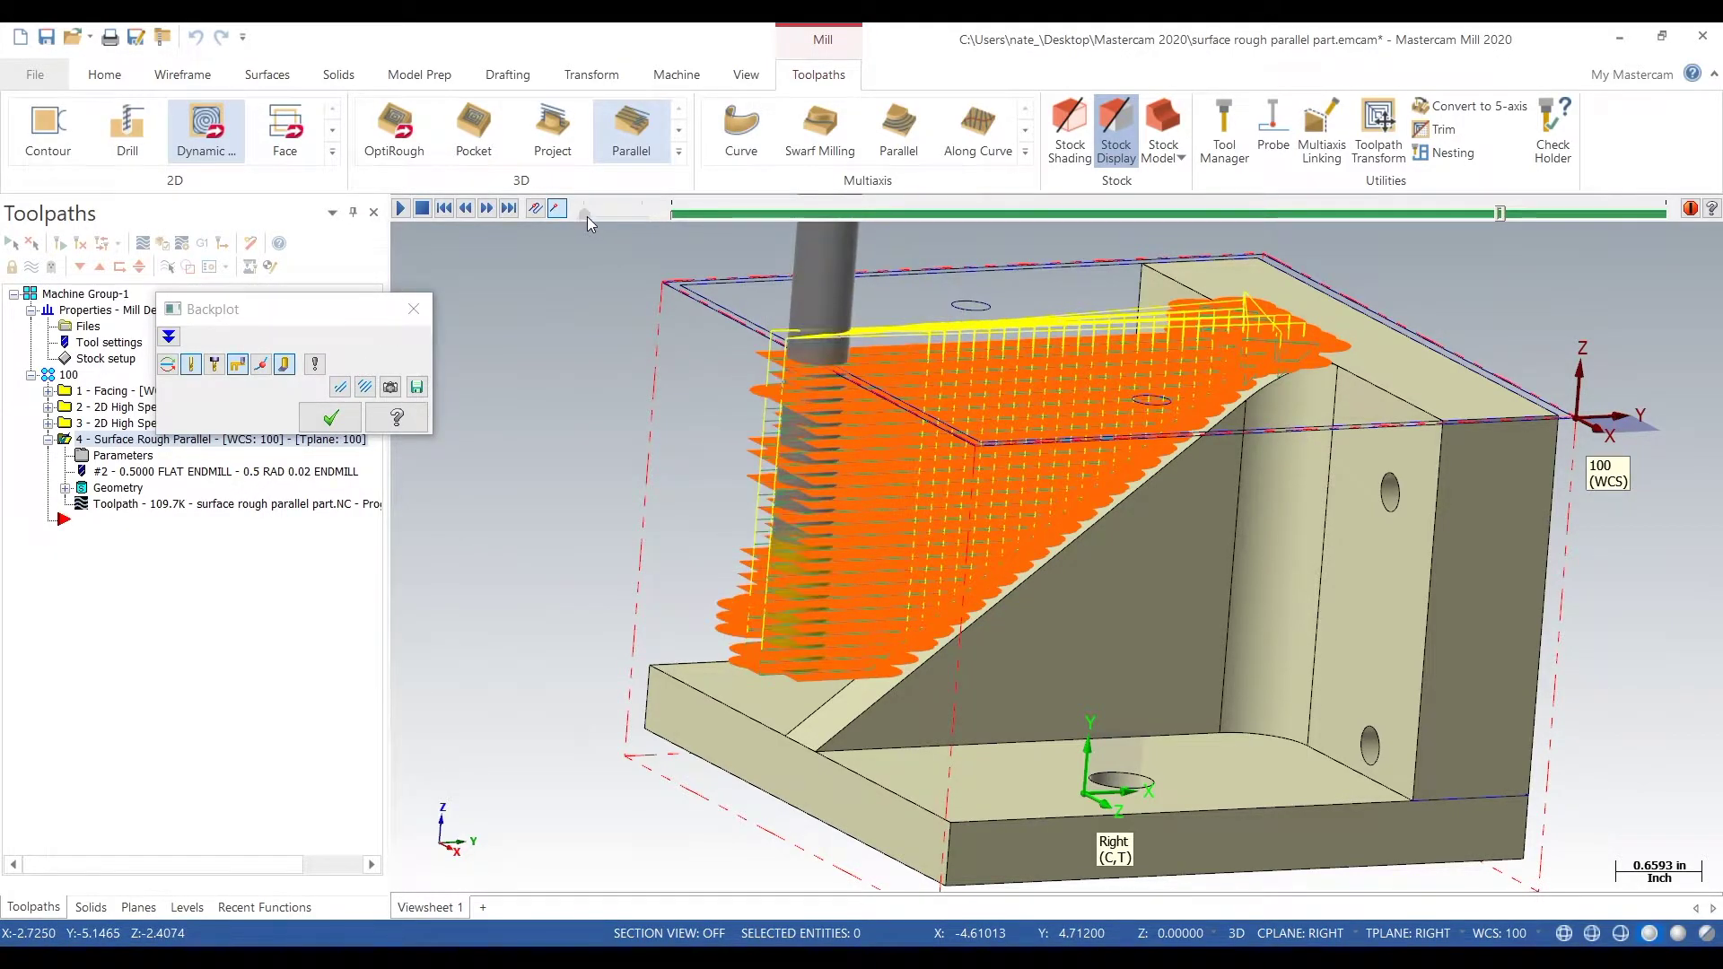
{"action": "scroll", "coordinate": [743, 638], "scroll_direction": "up", "scroll_amount": 1}
{"action": "middle_click_drag", "start_coordinate": [743, 639], "coordinate": [1201, 715]}
{"action": "scroll", "coordinate": [1202, 715], "scroll_direction": "down", "scroll_amount": 2}
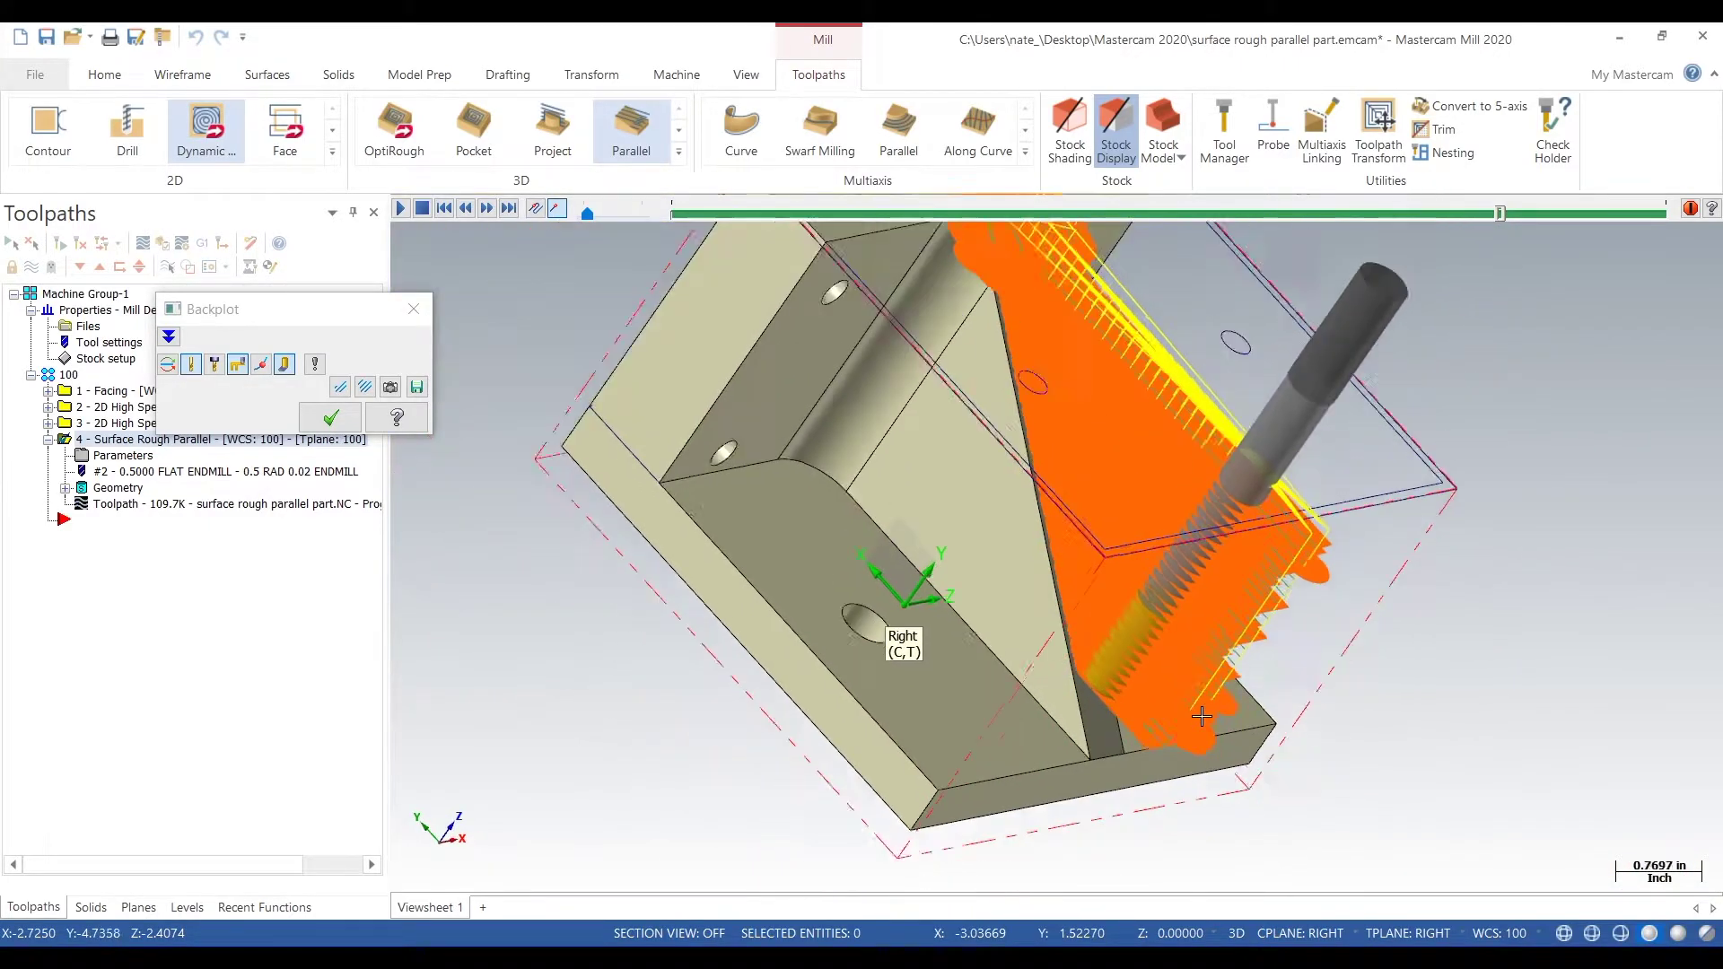
{"action": "scroll", "coordinate": [1207, 800], "scroll_direction": "up", "scroll_amount": 1}
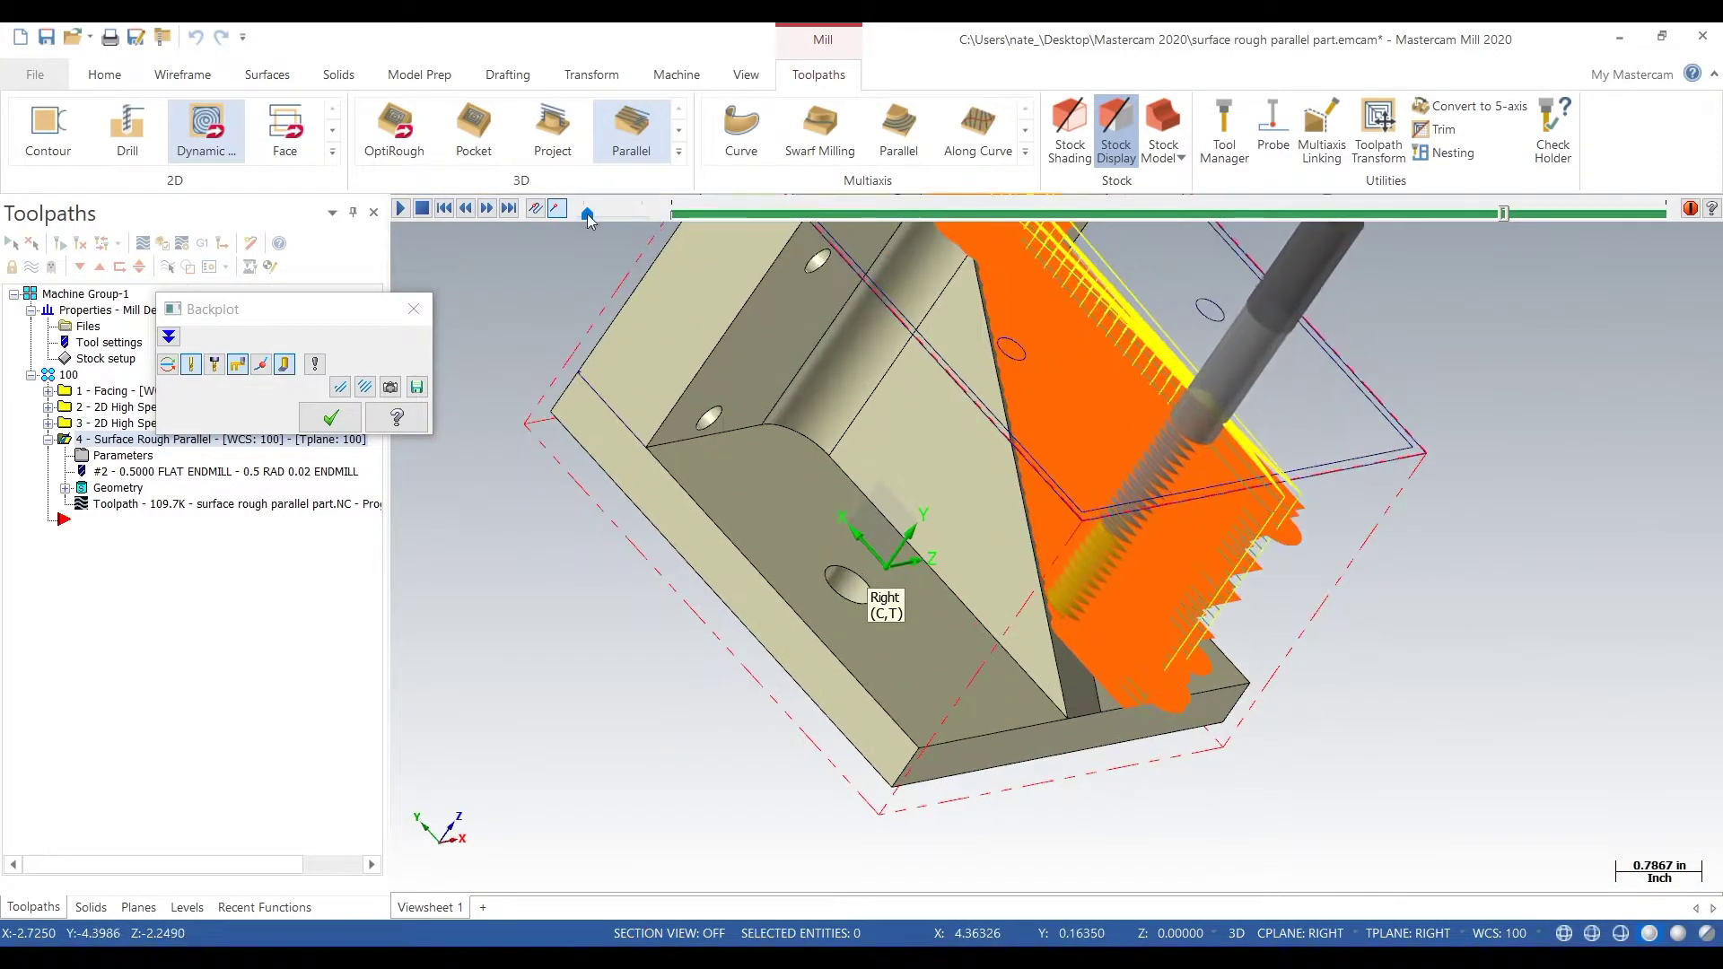
{"action": "left_click_drag", "start_coordinate": [587, 214], "coordinate": [598, 214]}
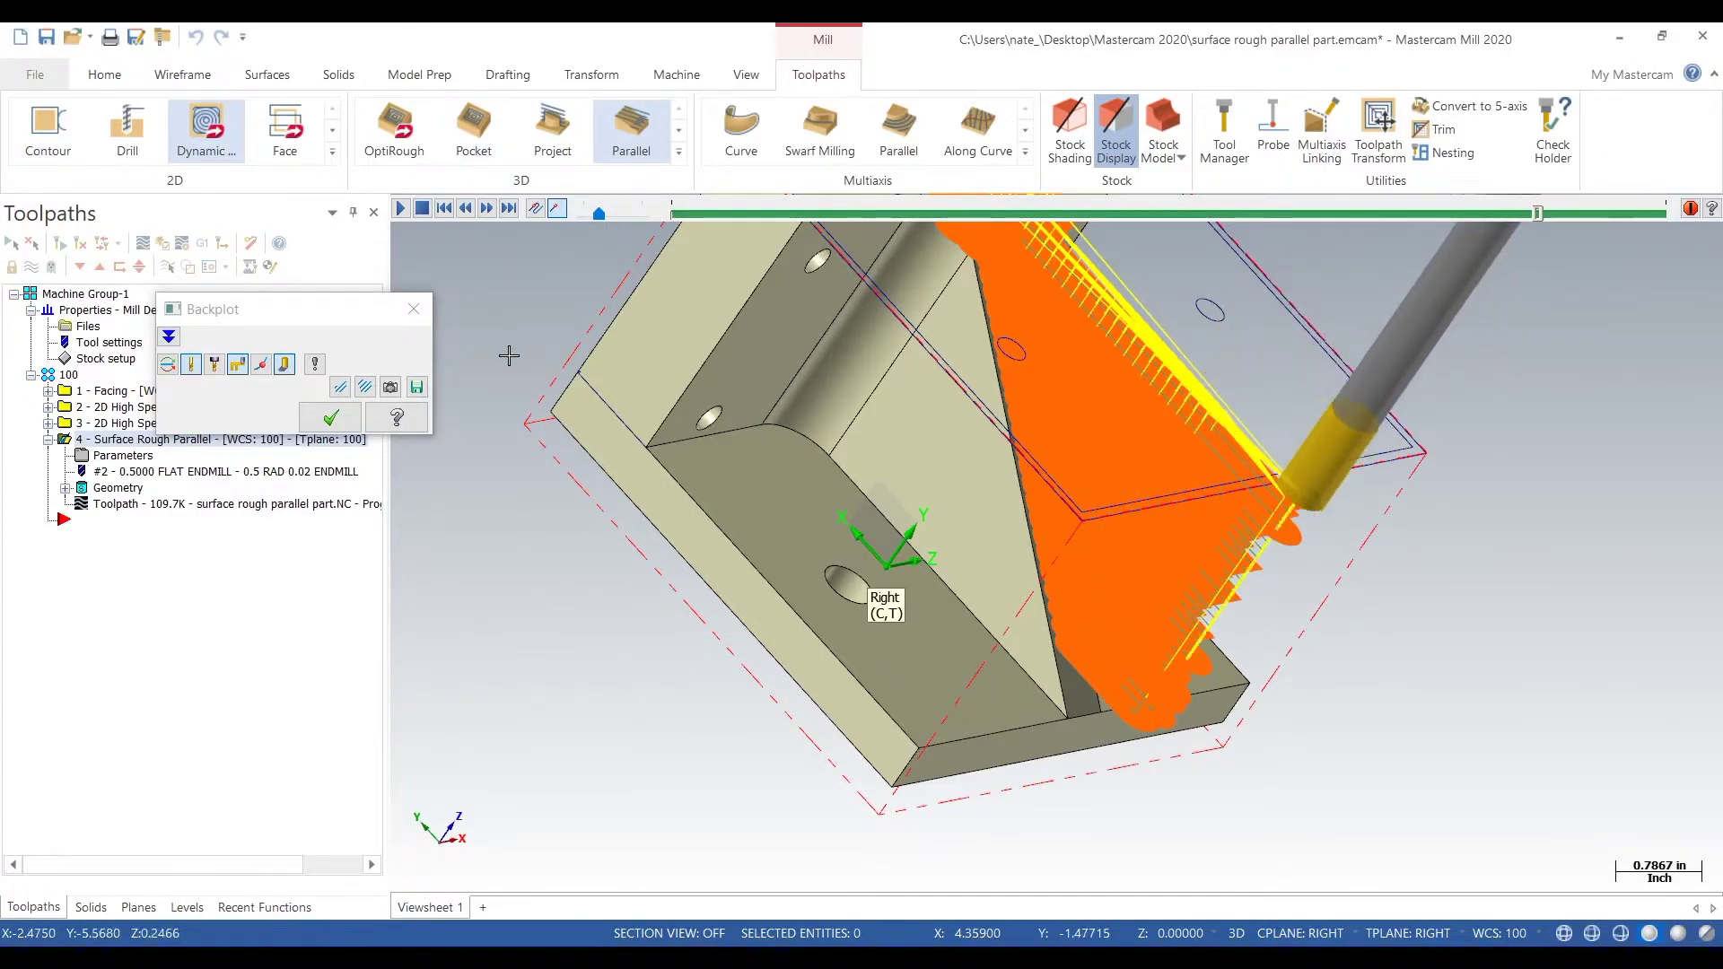
{"action": "scroll", "coordinate": [589, 570], "scroll_direction": "down", "scroll_amount": 3}
{"action": "middle_click_drag", "start_coordinate": [797, 714], "coordinate": [951, 592]}
{"action": "left_click_drag", "start_coordinate": [601, 213], "coordinate": [632, 215]}
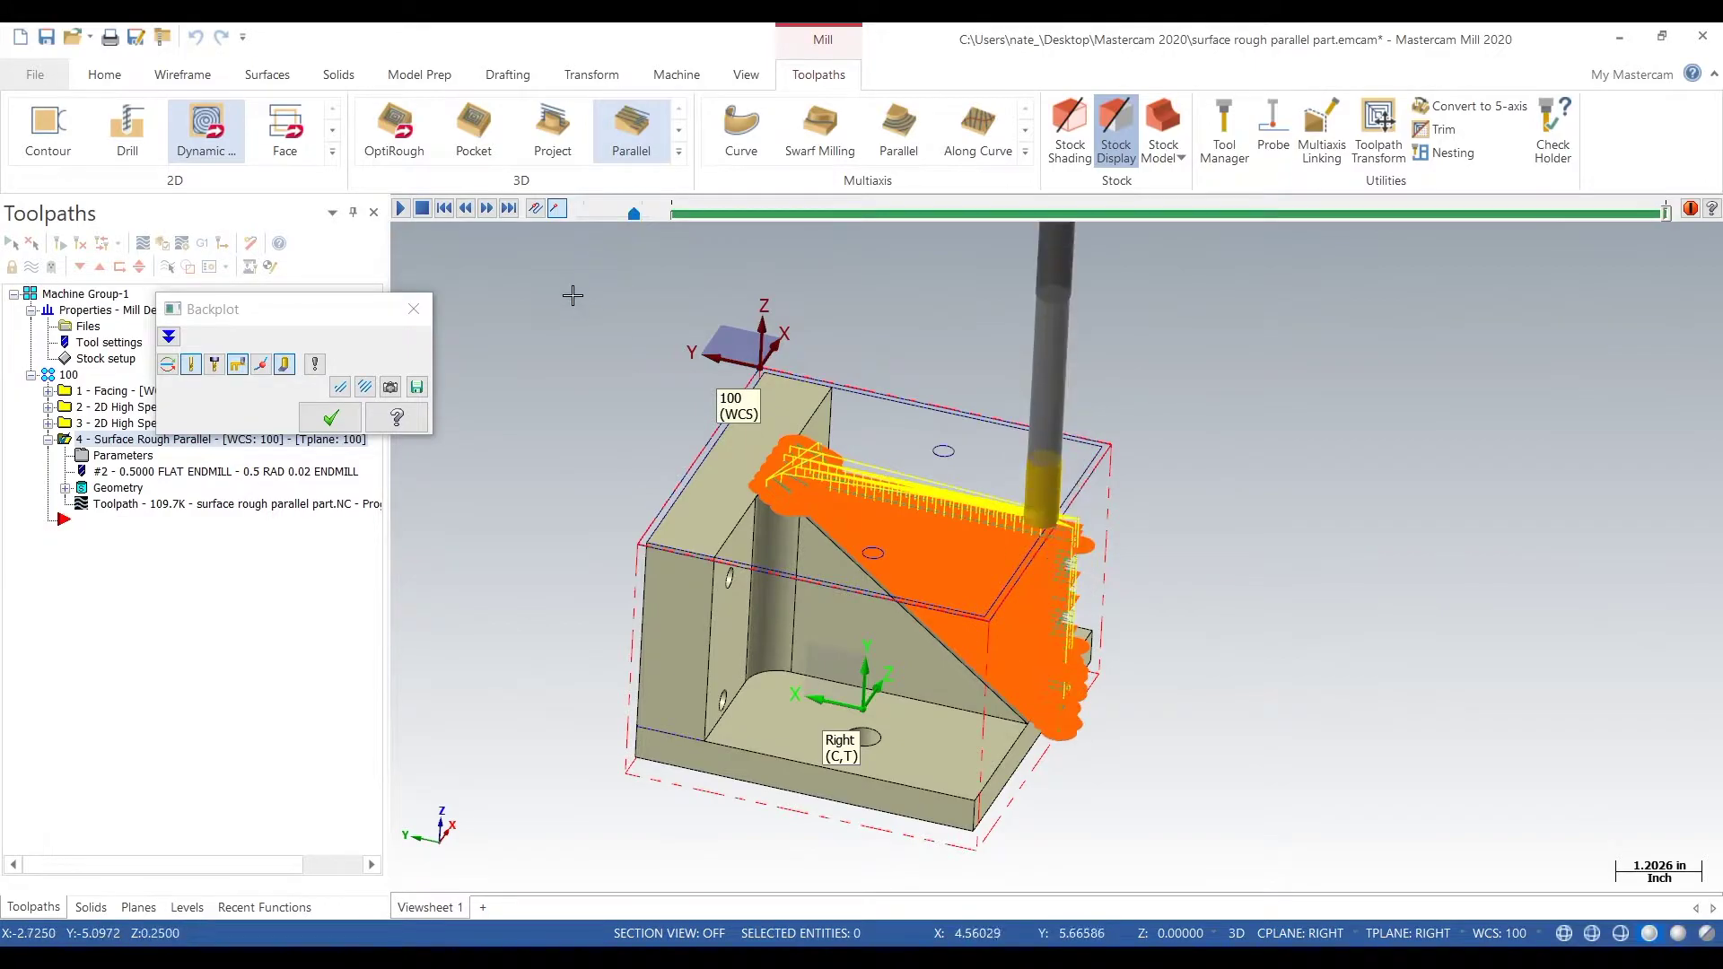
Close the backplot and simulator, then verify all four group 100 operations at fastest speed
{"action": "left_click", "coordinate": [414, 309]}
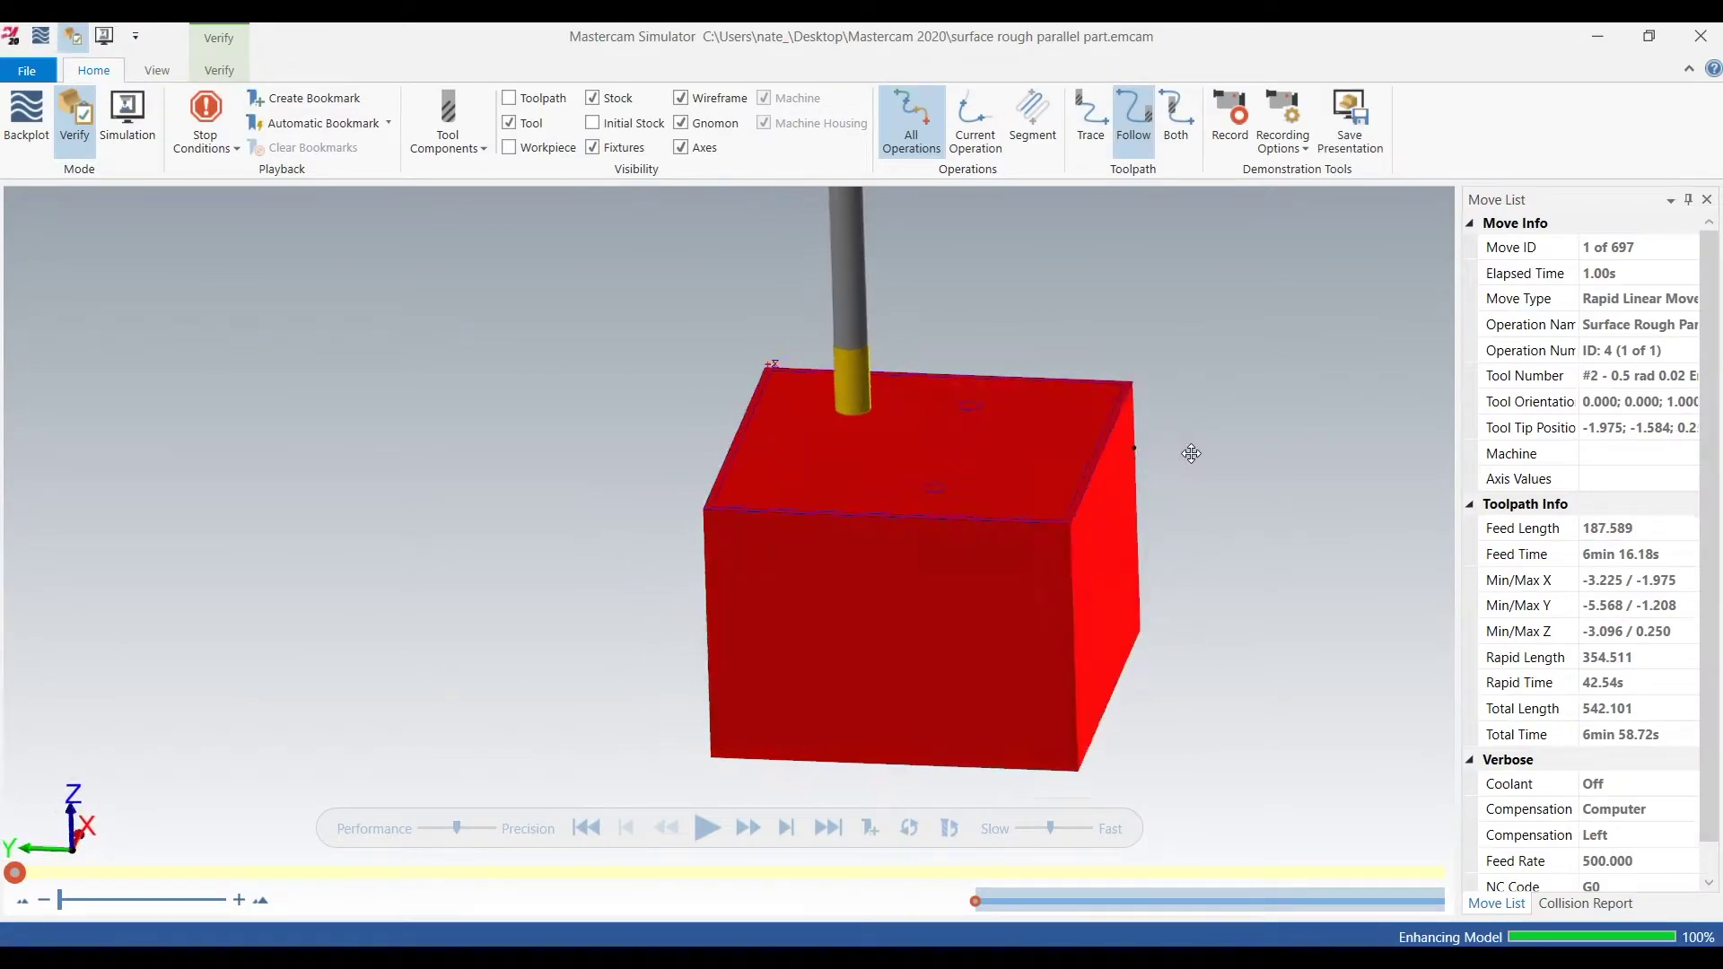
{"action": "left_click", "coordinate": [1696, 31]}
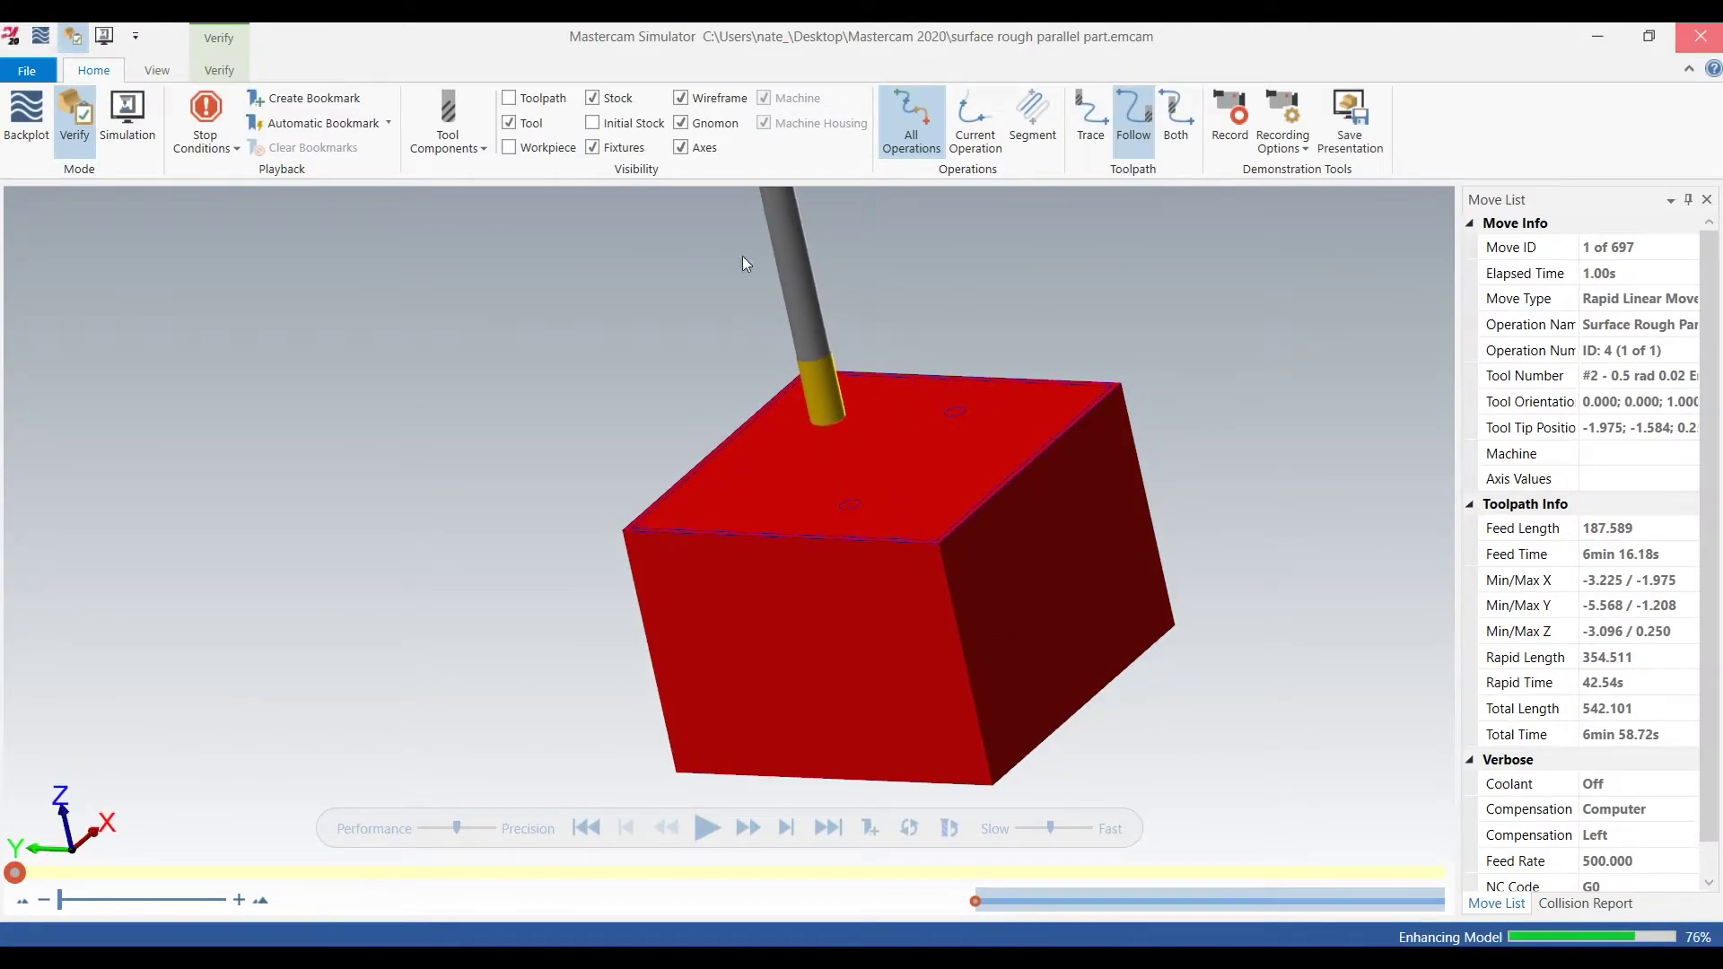
{"action": "left_click", "coordinate": [77, 378]}
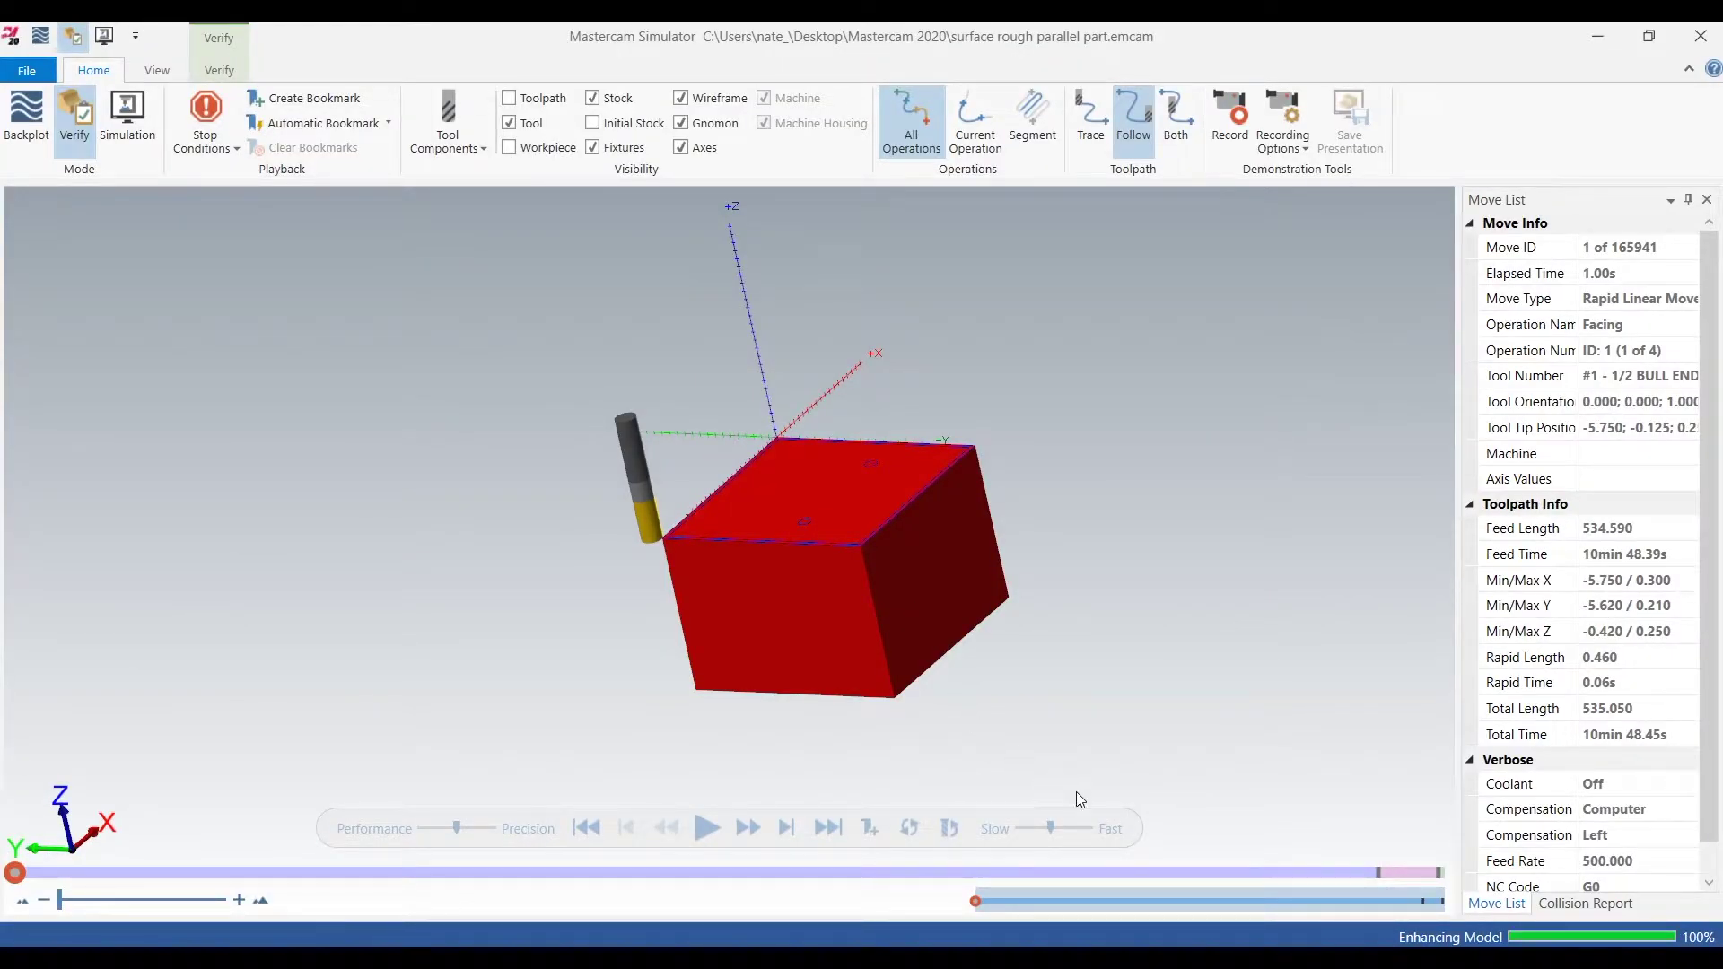
{"action": "left_click", "coordinate": [1089, 828]}
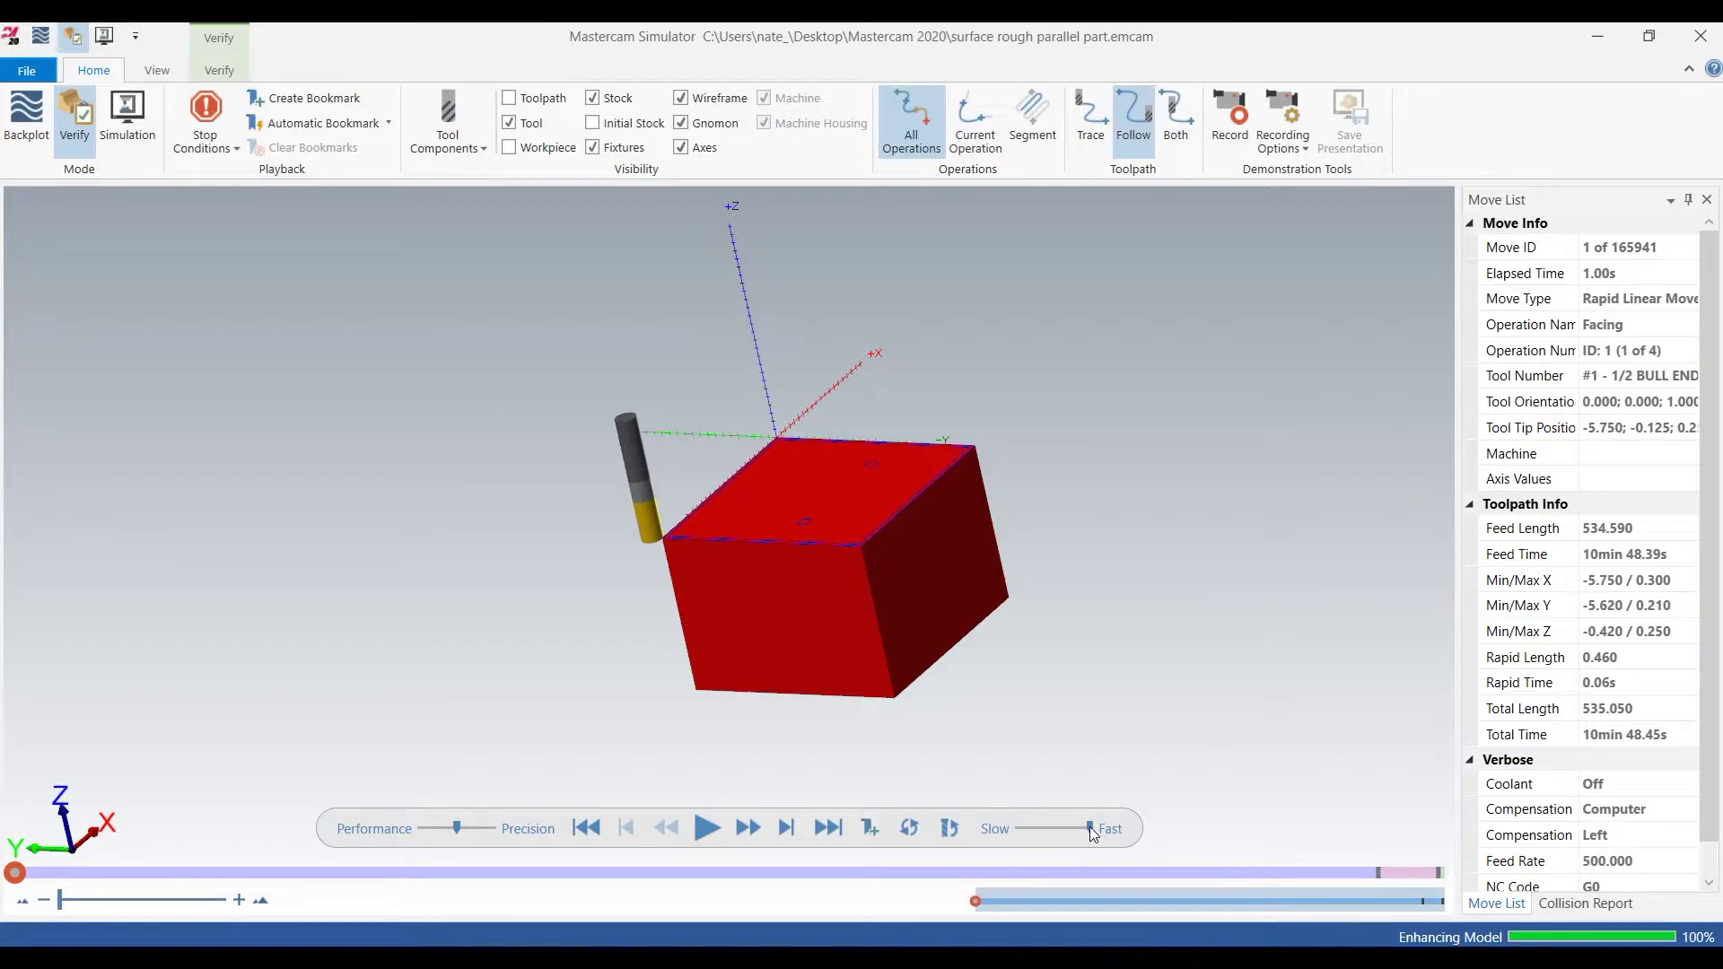
Play the verification and orbit the stock as facing and the first 2D High Speed cut run
{"action": "left_click", "coordinate": [706, 827]}
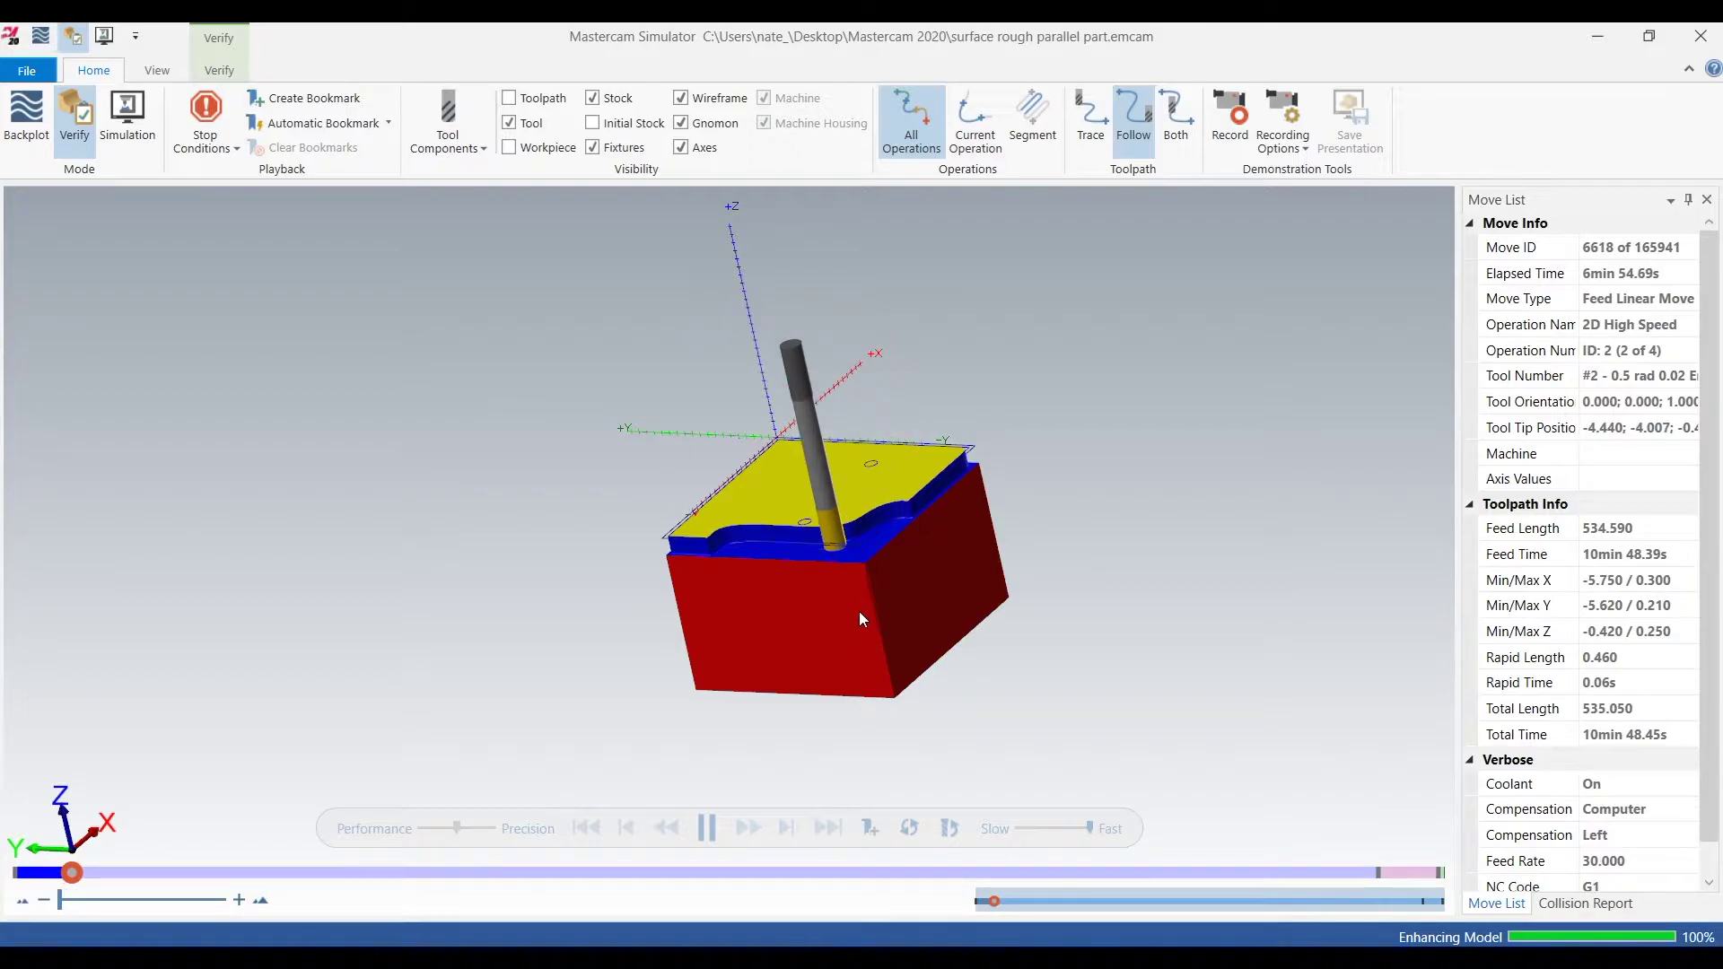
{"action": "middle_click_drag", "start_coordinate": [859, 611], "coordinate": [868, 632]}
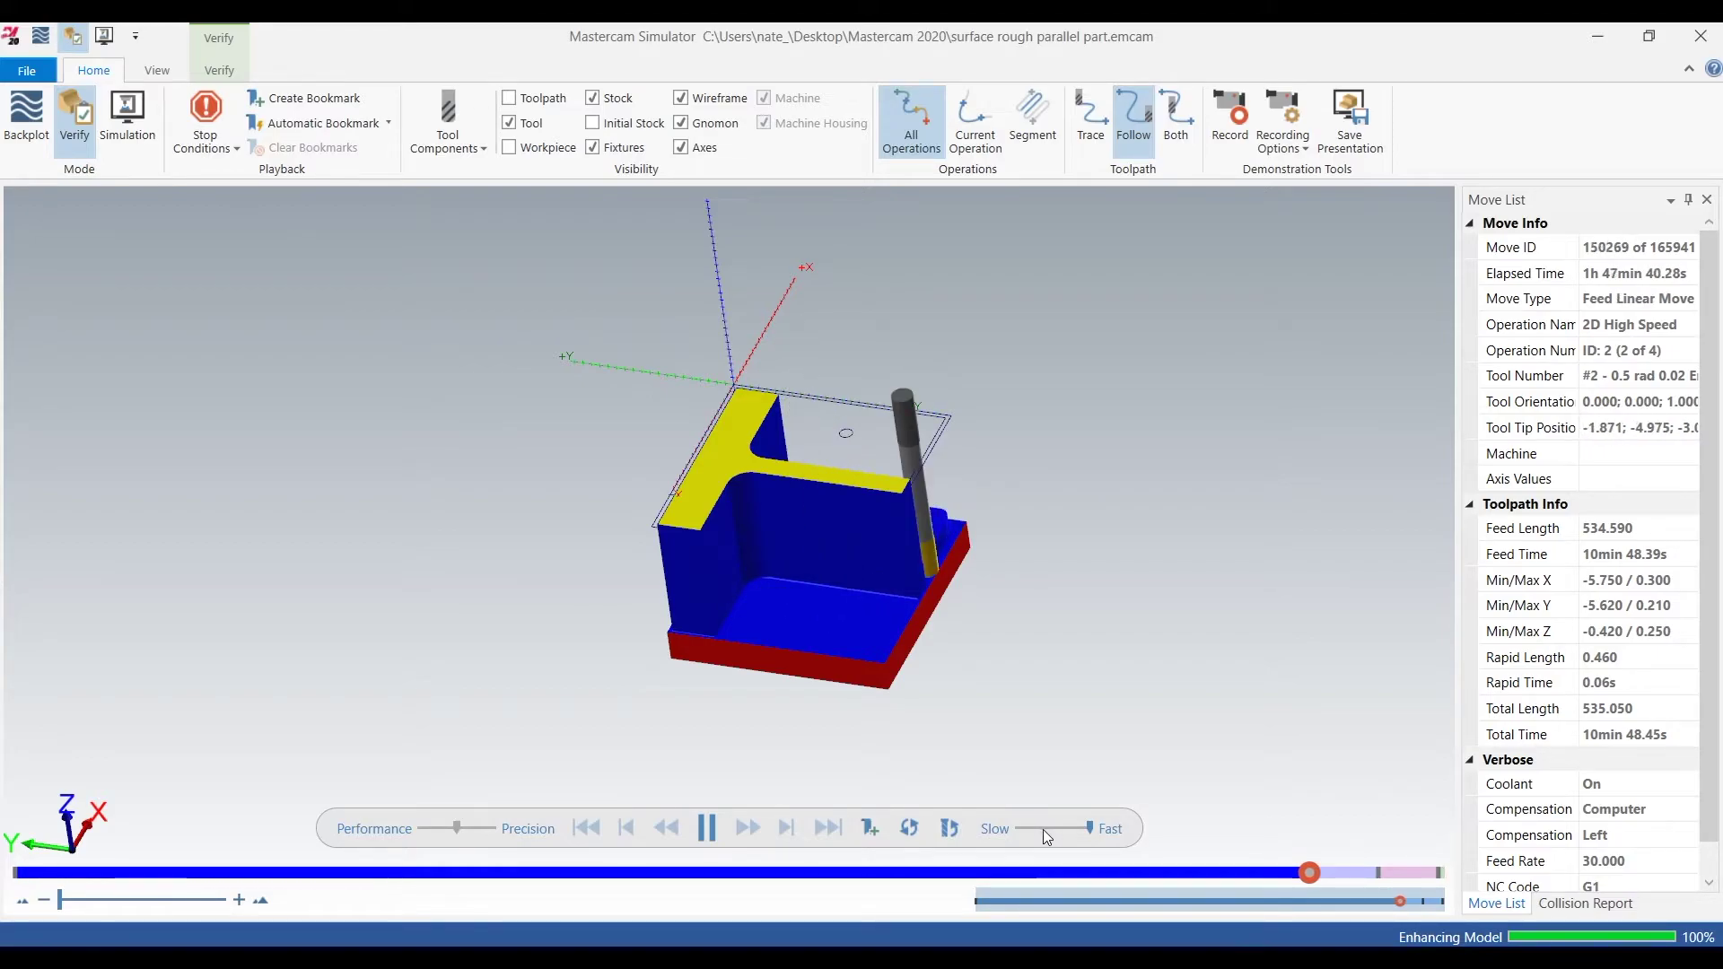
Slow the simulation twice, orbiting and zooming to watch operation 3 clear the inner walls
{"action": "left_click", "coordinate": [1043, 829]}
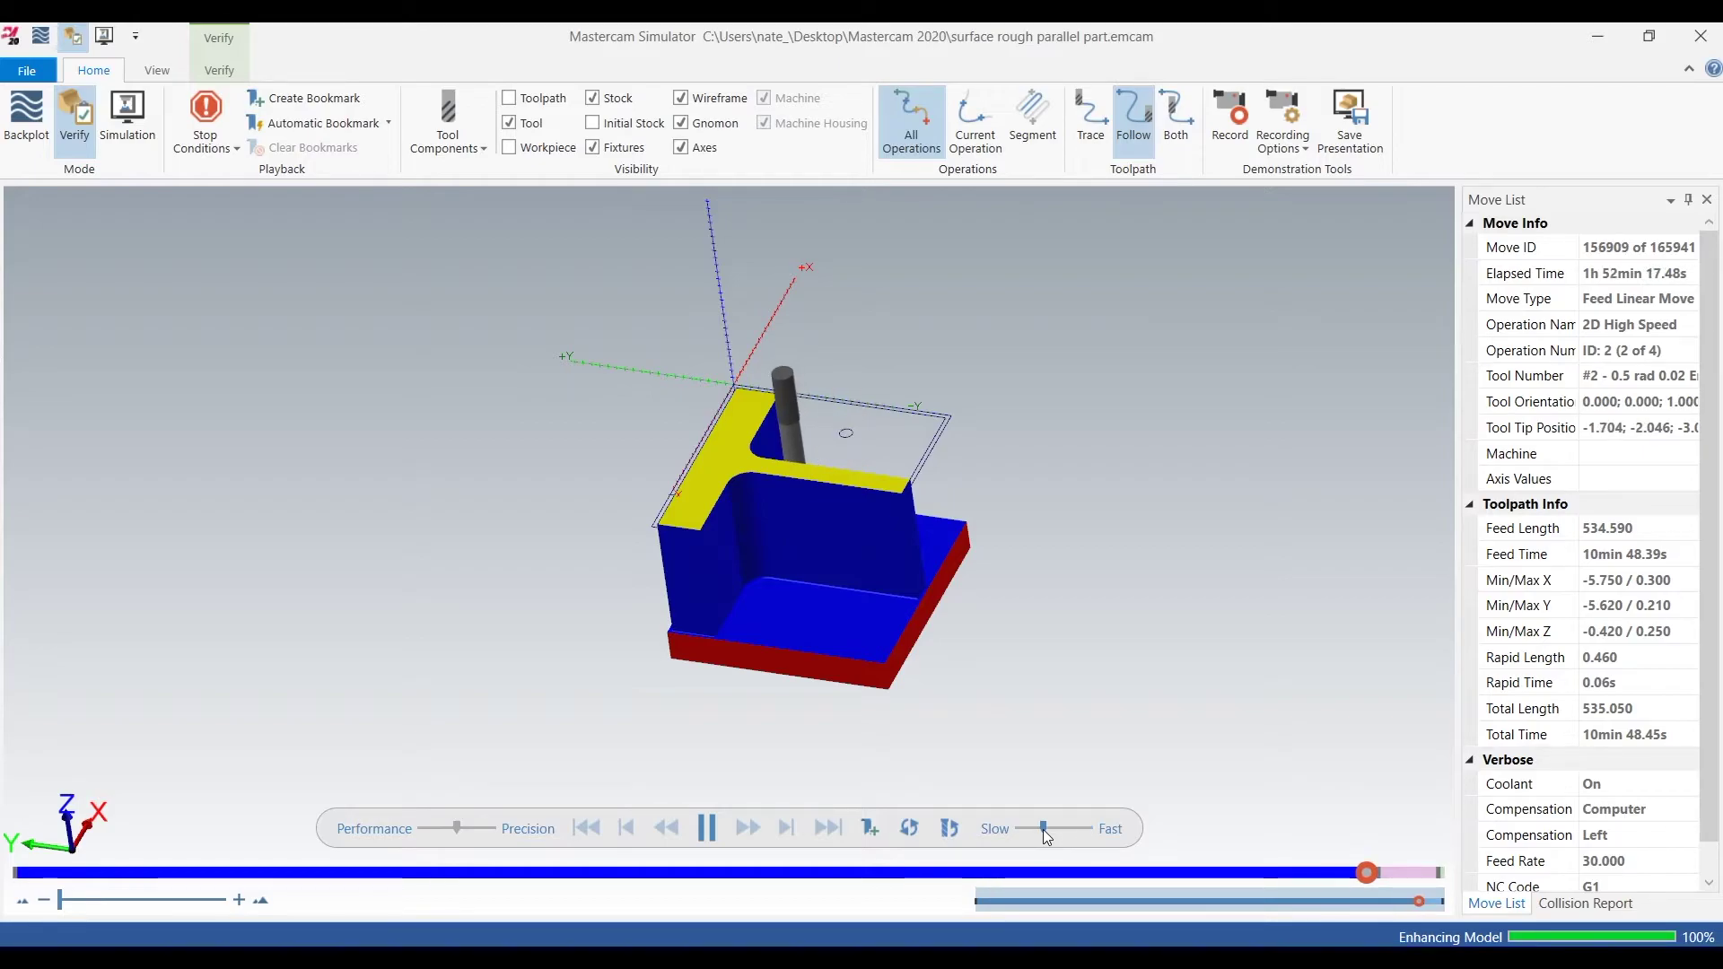
{"action": "middle_click_drag", "start_coordinate": [1068, 671], "coordinate": [949, 654]}
{"action": "scroll", "coordinate": [700, 514], "scroll_direction": "up", "scroll_amount": 3}
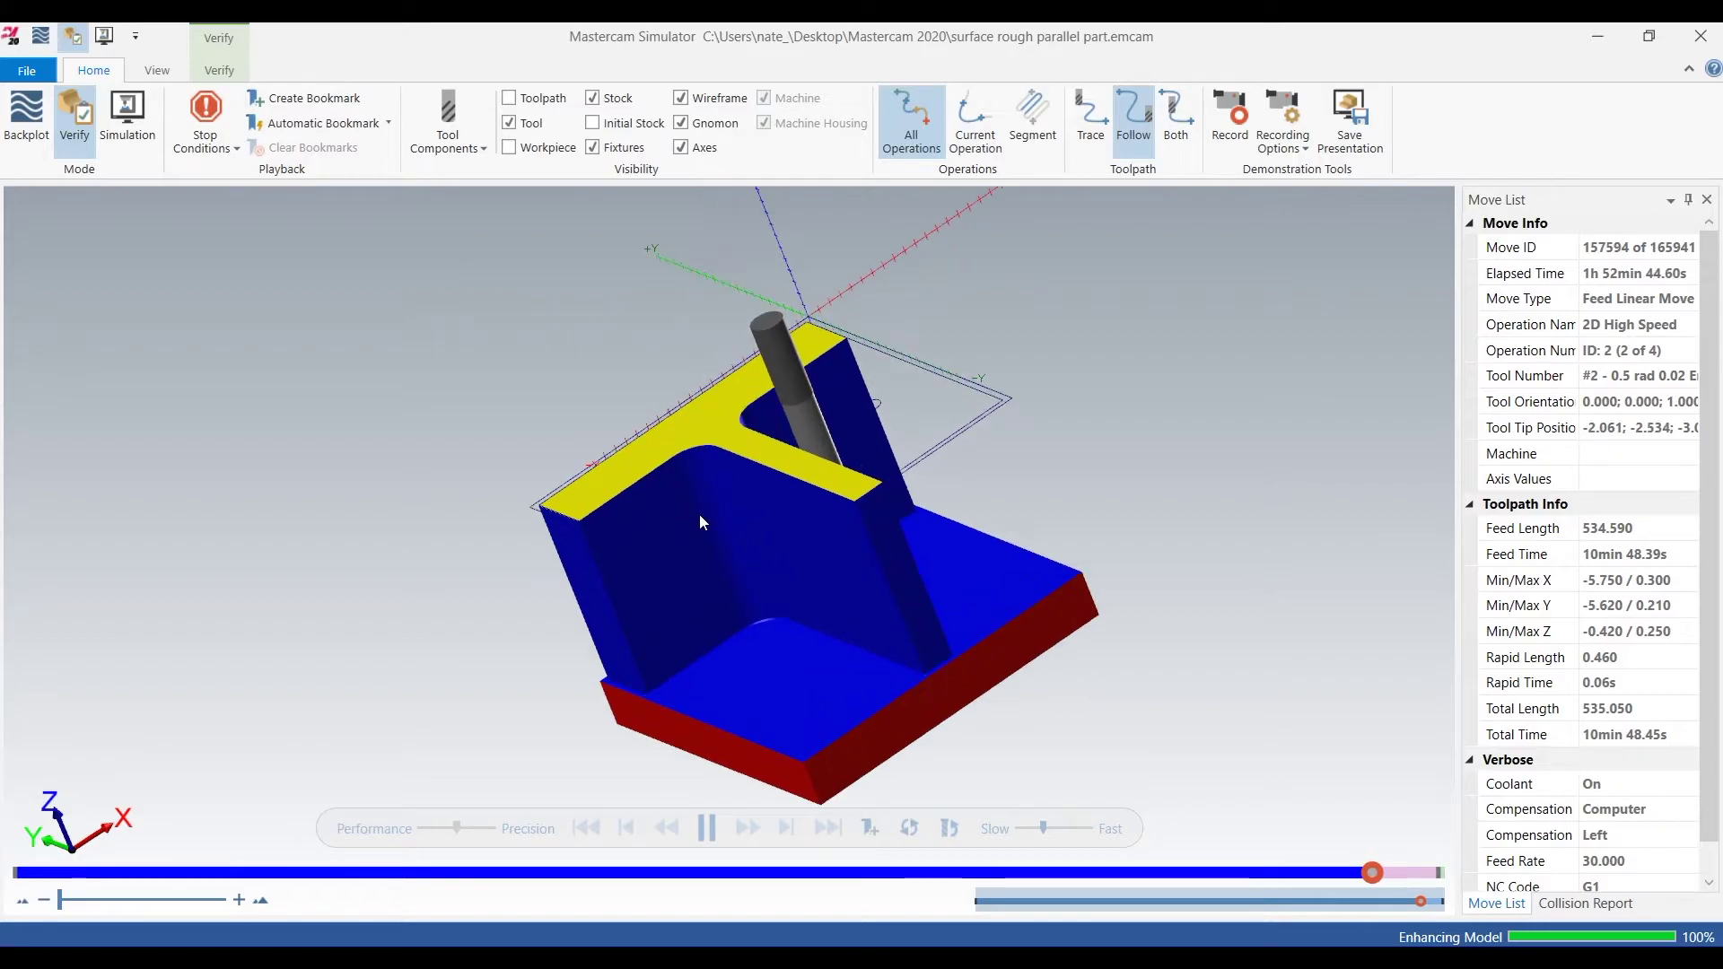
{"action": "left_click", "coordinate": [1028, 828]}
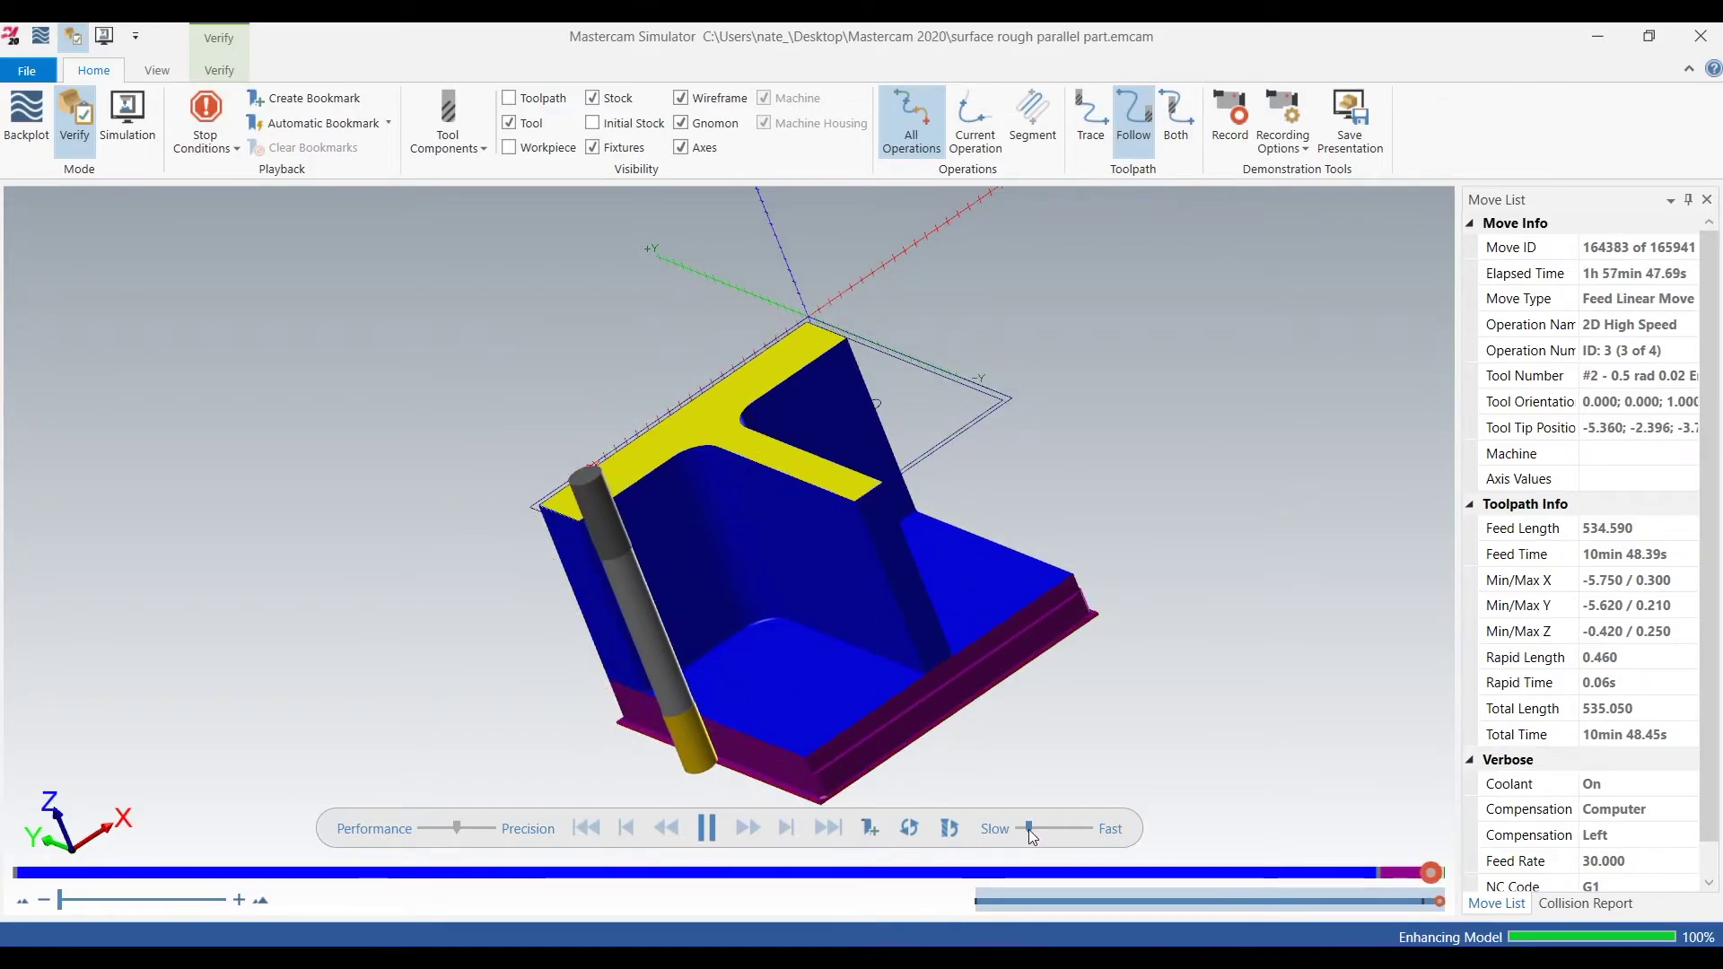
{"action": "middle_click_drag", "start_coordinate": [1009, 752], "coordinate": [1090, 644]}
{"action": "scroll", "coordinate": [1147, 530], "scroll_direction": "up", "scroll_amount": 3}
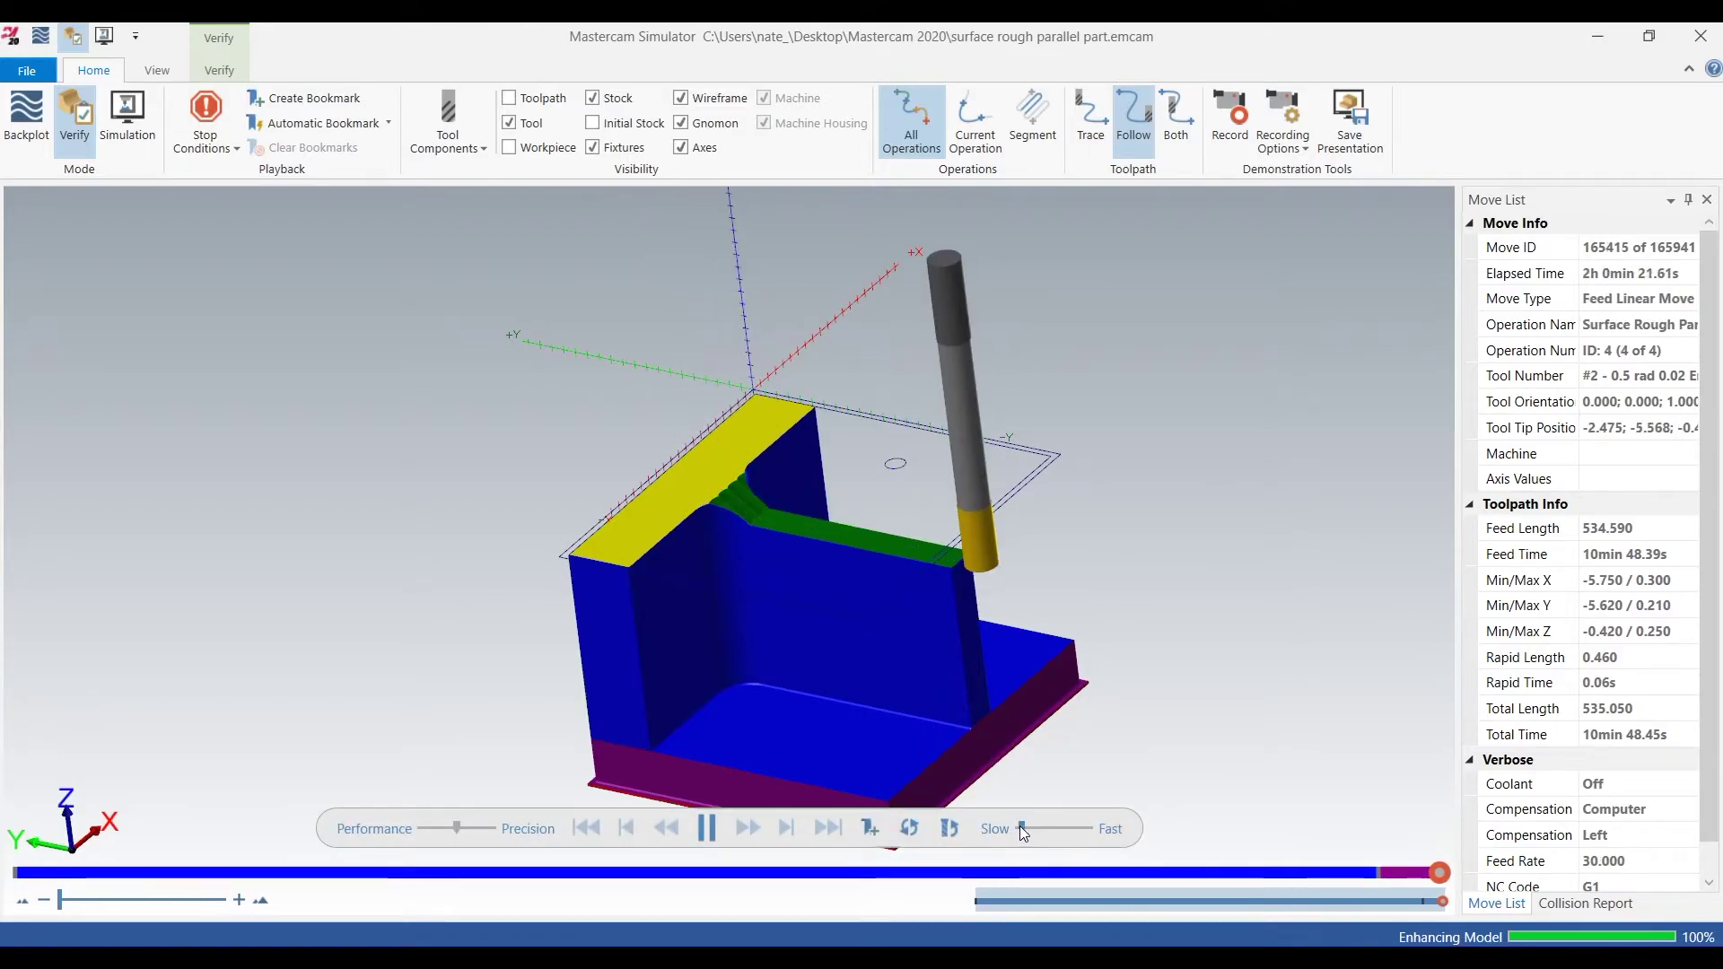
Orbit and zoom around the angled face, then speed playback up to finish at move 165941
{"action": "scroll", "coordinate": [768, 533], "scroll_direction": "up", "scroll_amount": 2}
{"action": "scroll", "coordinate": [782, 535], "scroll_direction": "up", "scroll_amount": 2}
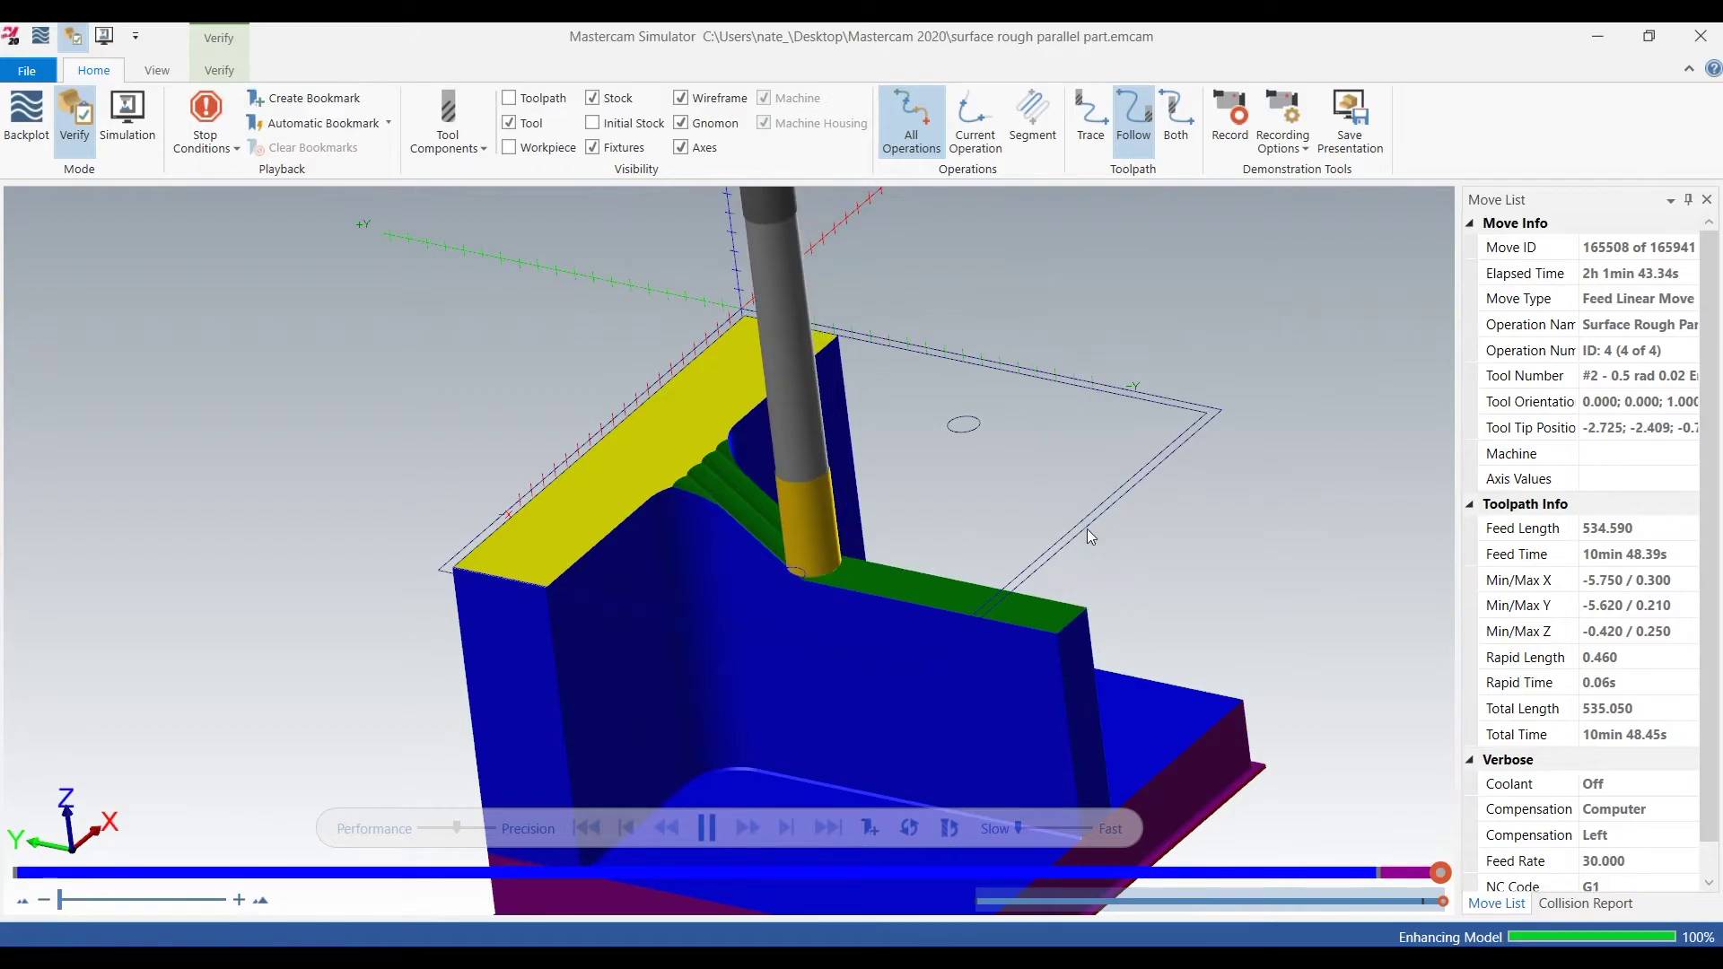
{"action": "middle_click_drag", "start_coordinate": [1085, 530], "coordinate": [987, 537]}
{"action": "scroll", "coordinate": [987, 537], "scroll_direction": "down", "scroll_amount": 3}
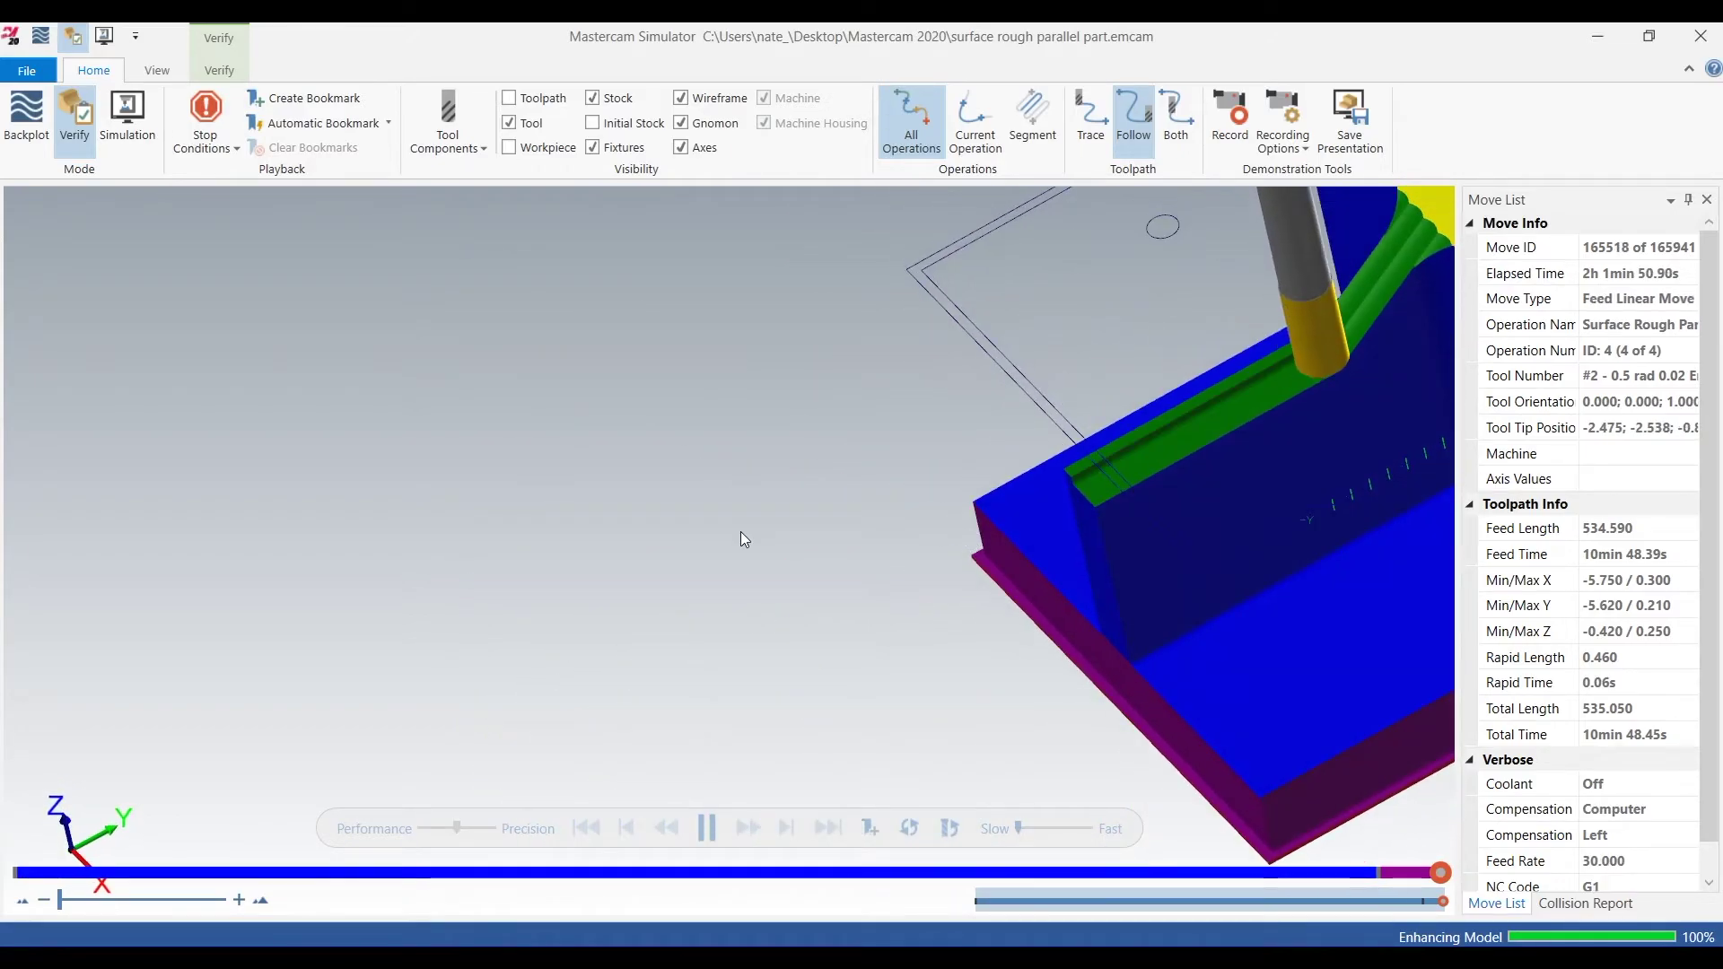
{"action": "middle_click_drag", "start_coordinate": [742, 535], "coordinate": [1058, 422]}
{"action": "scroll", "coordinate": [1058, 422], "scroll_direction": "up", "scroll_amount": 3}
{"action": "scroll", "coordinate": [1004, 433], "scroll_direction": "up", "scroll_amount": 3}
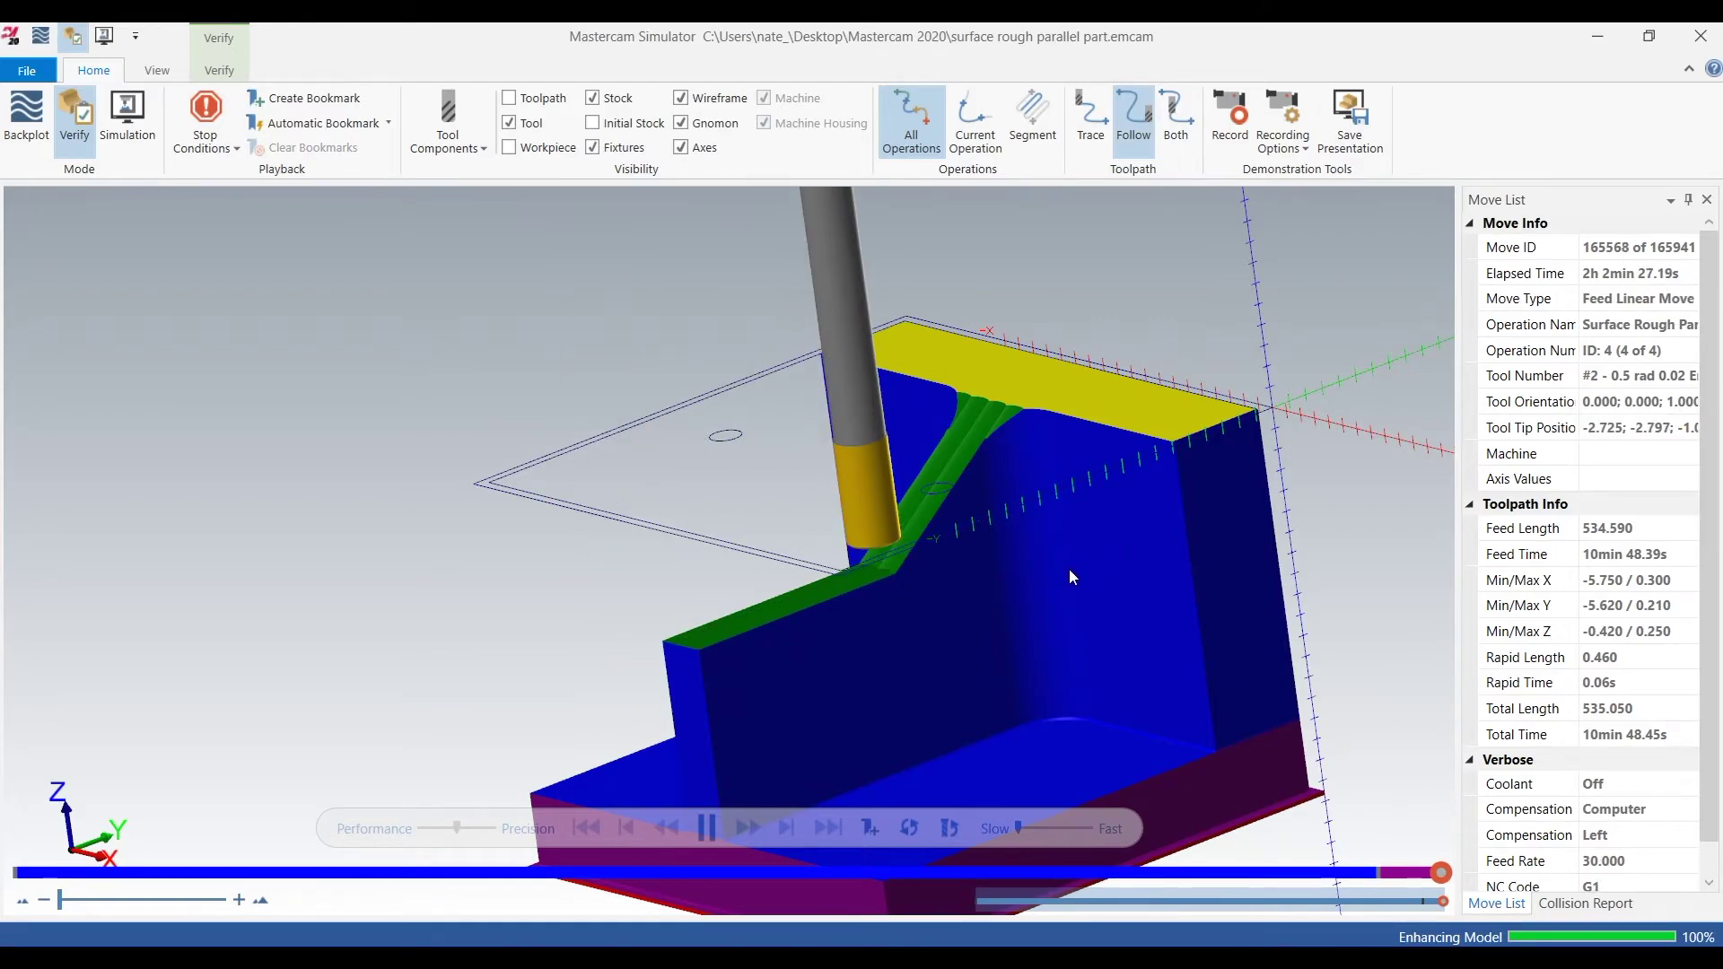
{"action": "middle_click_drag", "start_coordinate": [962, 610], "coordinate": [1047, 644]}
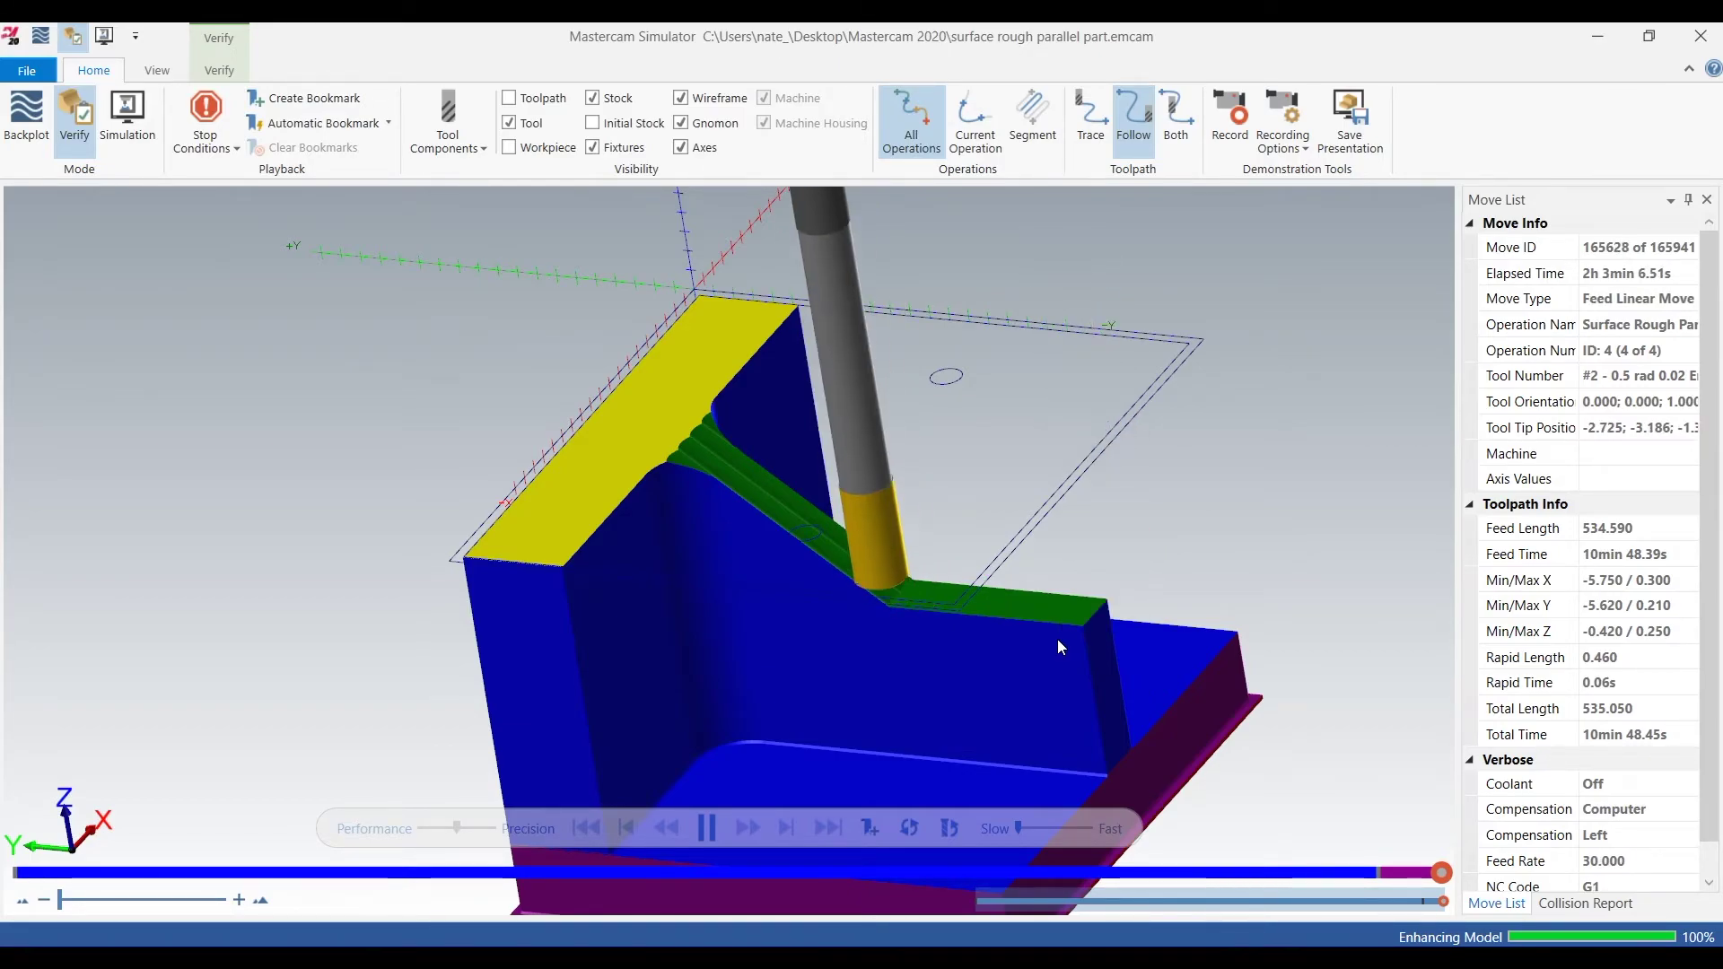
{"action": "left_click", "coordinate": [1027, 826]}
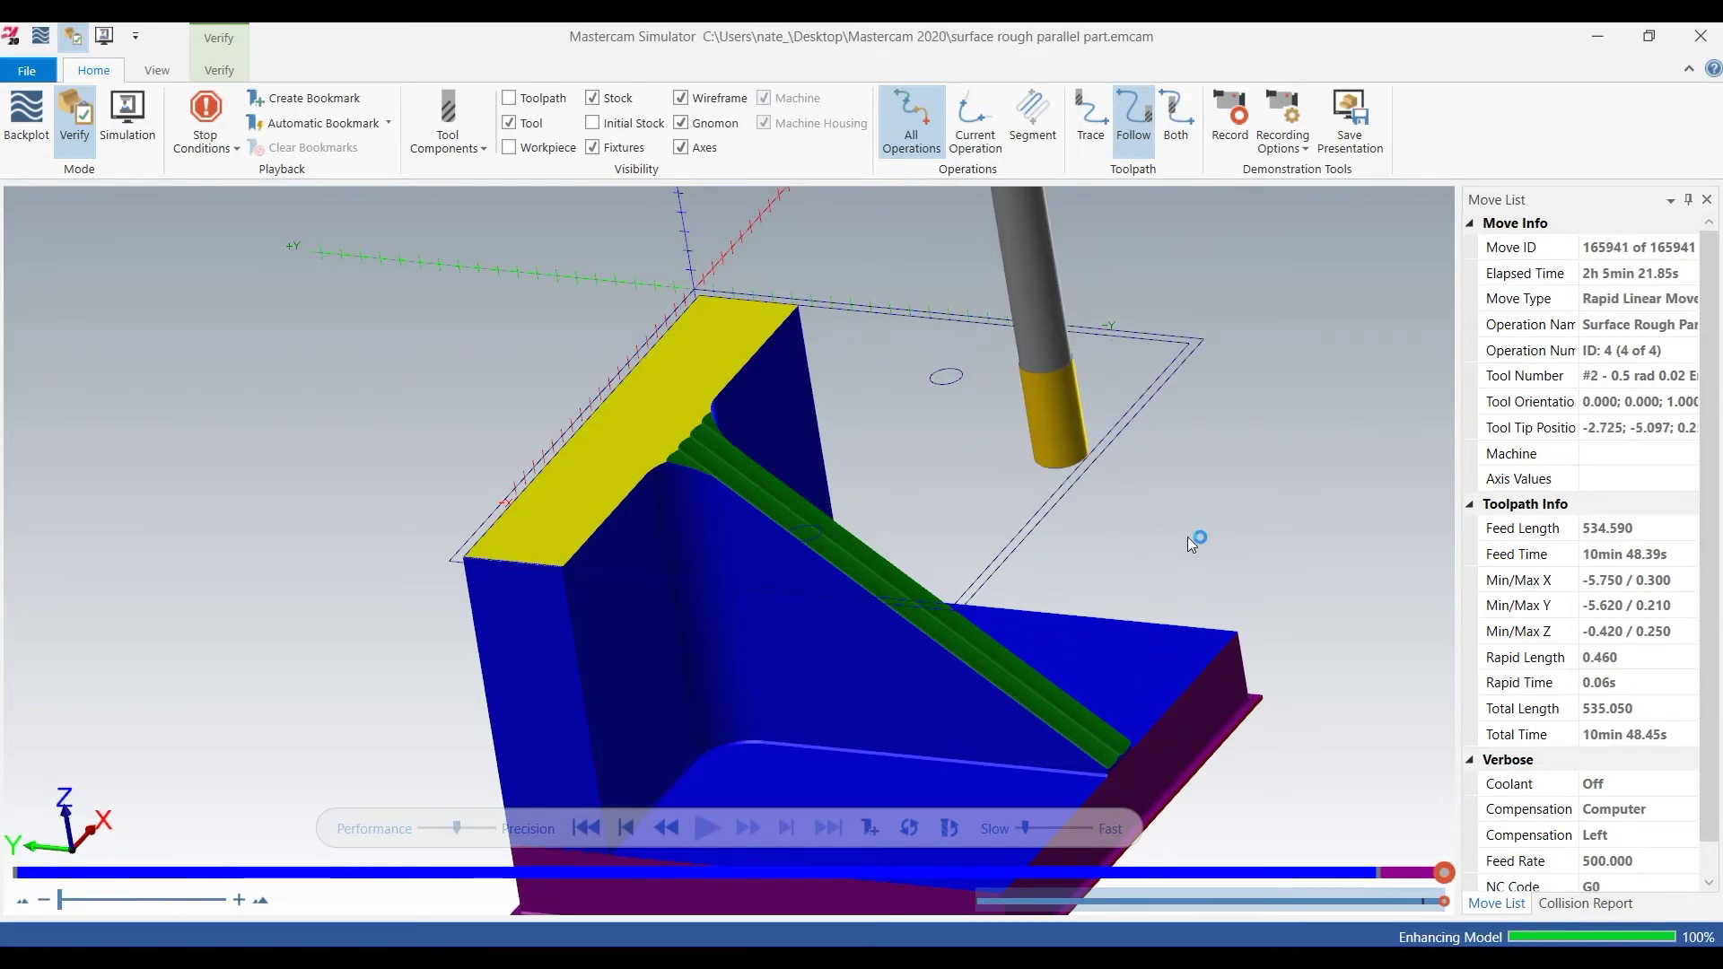
Orbit and zoom to inspect the roughed angled face of the bracket, then exit Mastercam Simulator
{"action": "middle_click_drag", "start_coordinate": [1192, 531], "coordinate": [853, 514]}
{"action": "scroll", "coordinate": [976, 444], "scroll_direction": "up", "scroll_amount": 5}
{"action": "scroll", "coordinate": [822, 498], "scroll_direction": "down", "scroll_amount": 3}
{"action": "scroll", "coordinate": [853, 513], "scroll_direction": "up", "scroll_amount": 2}
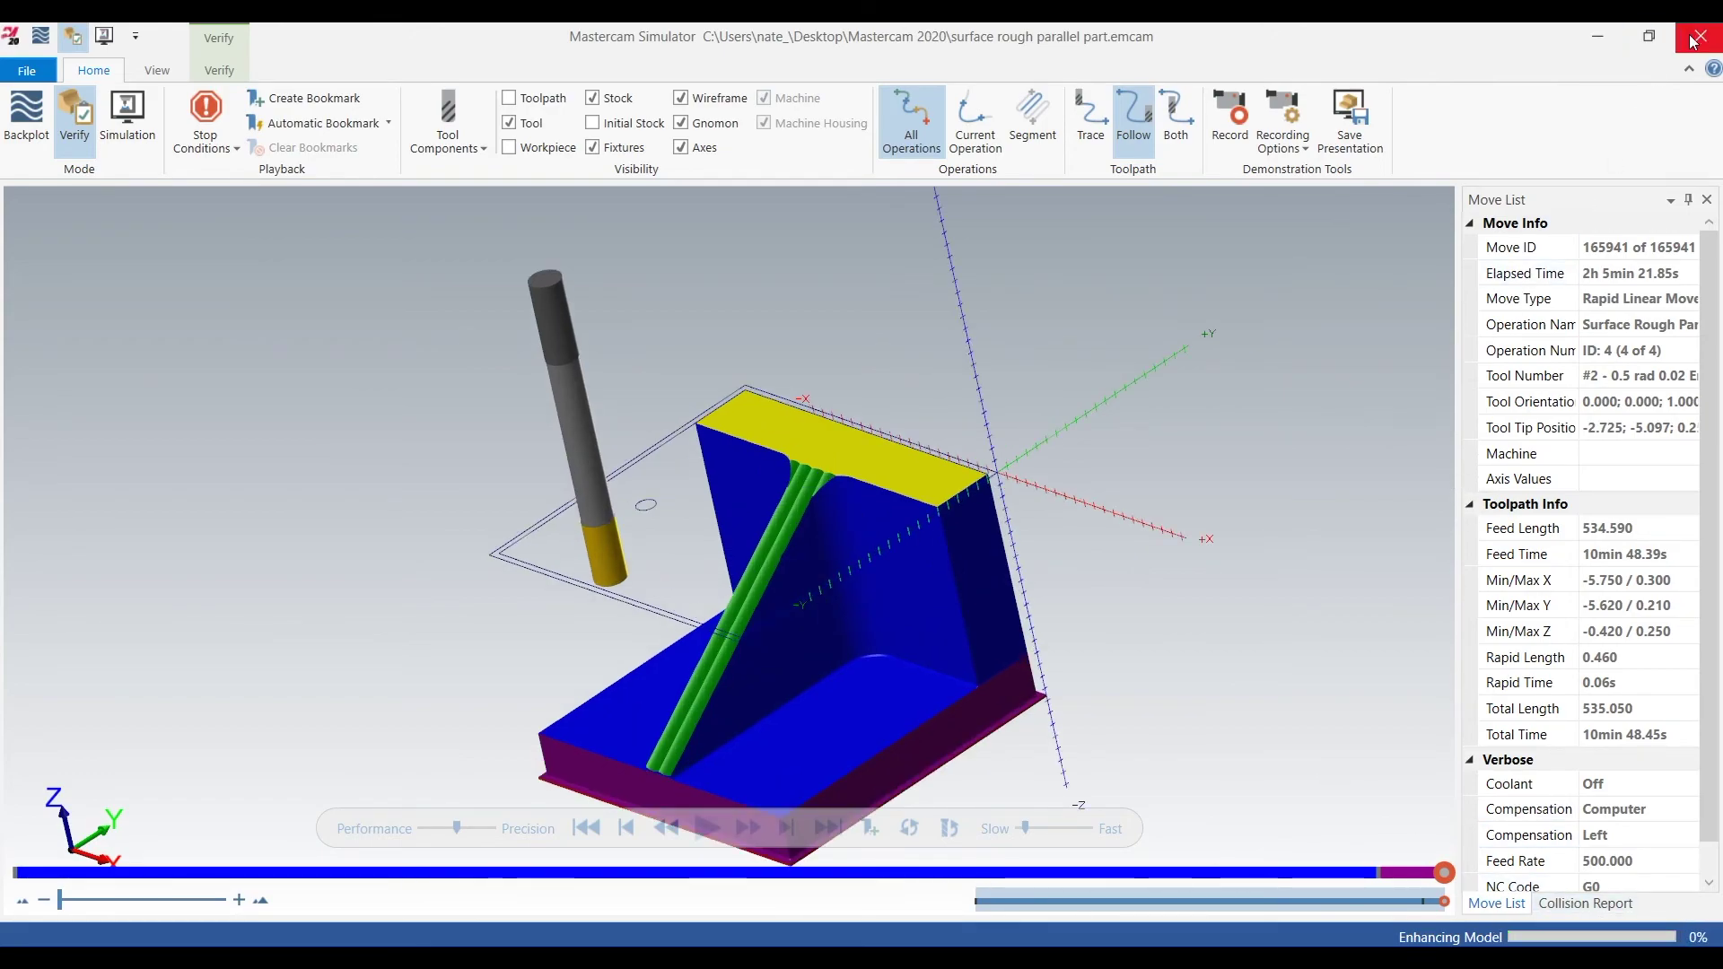
{"action": "key", "text": "alt+F4"}
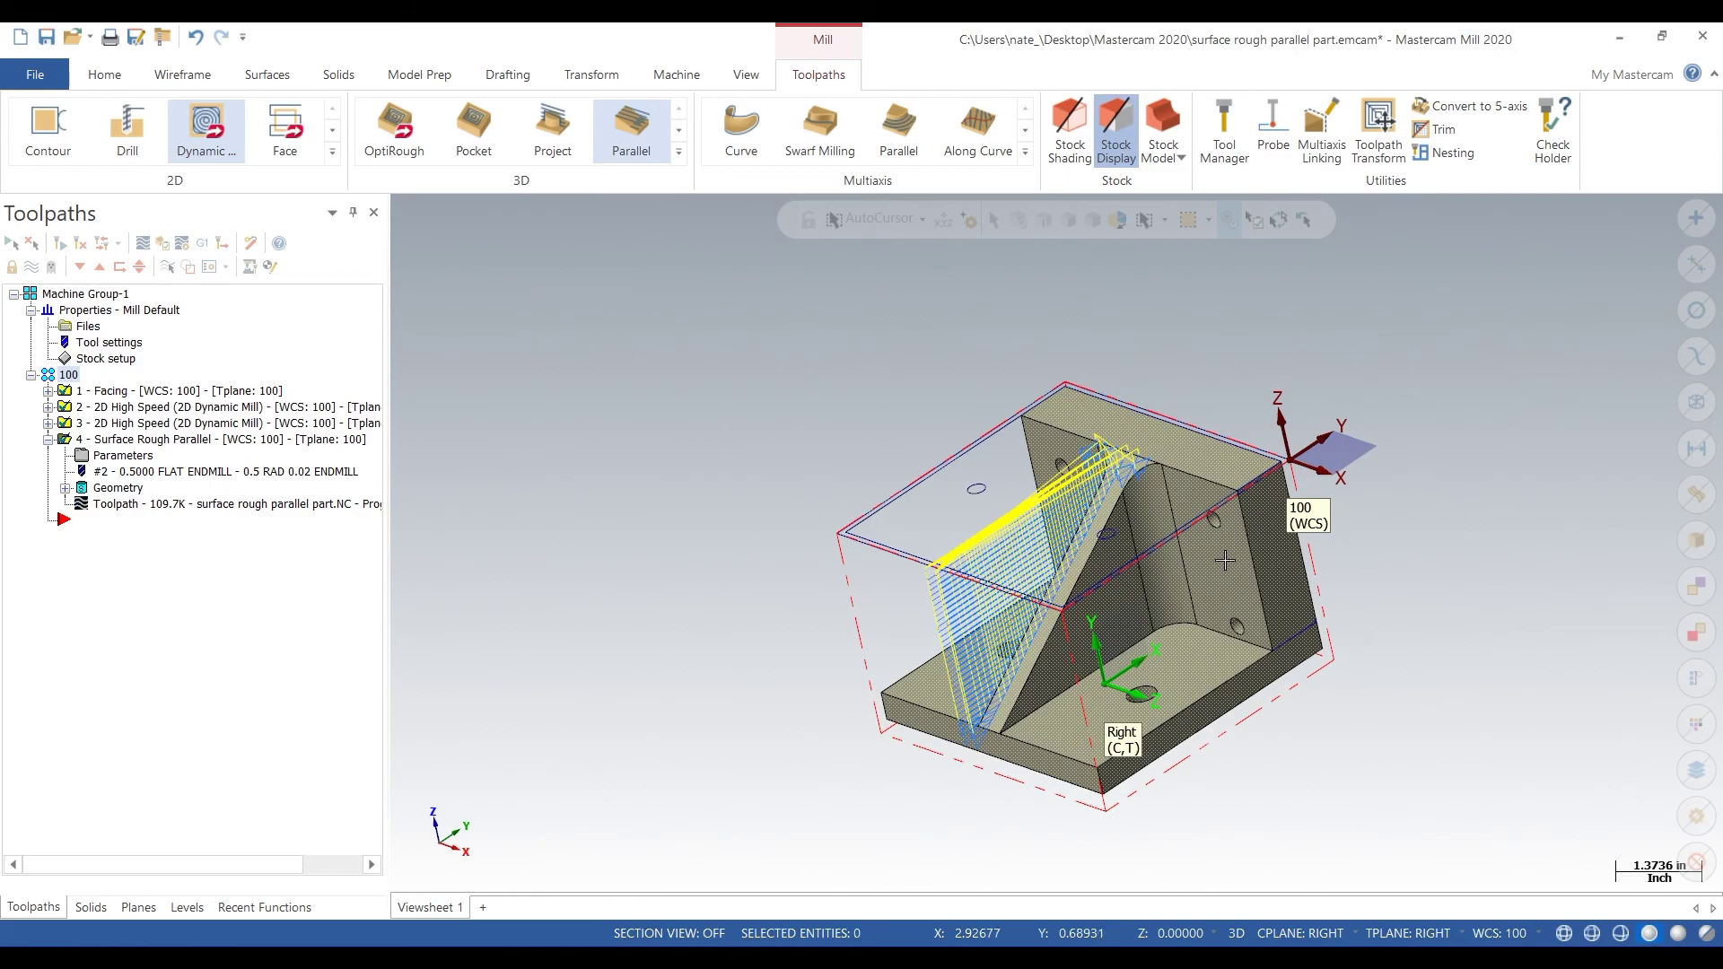